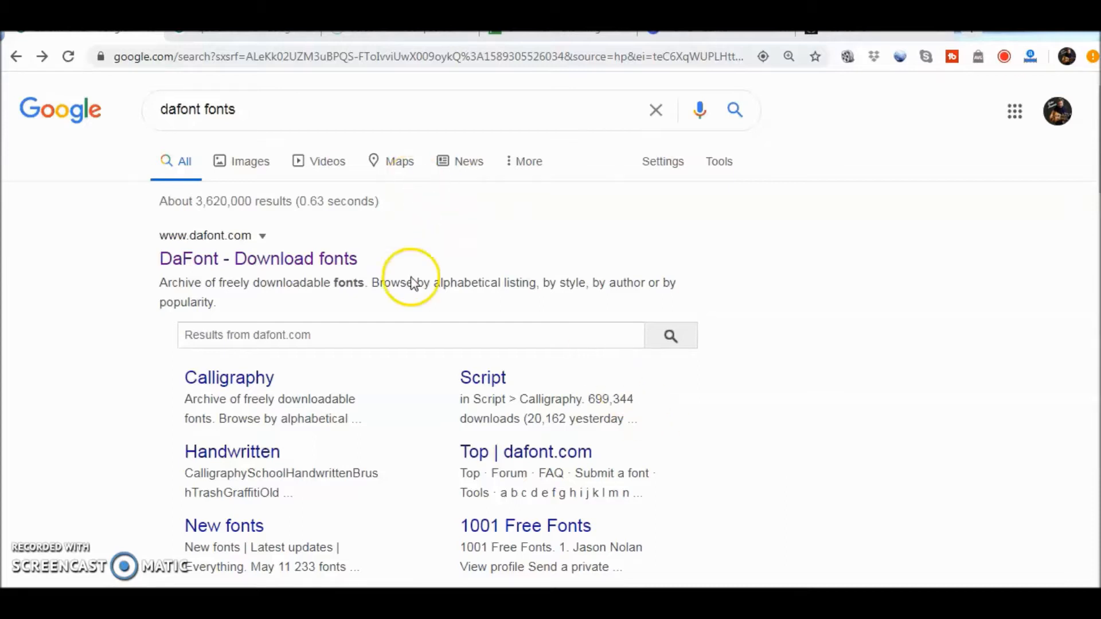
# Open the DaFont website from the search results and browse to its Fancy > Distorted font category
pyautogui.click(313, 258)
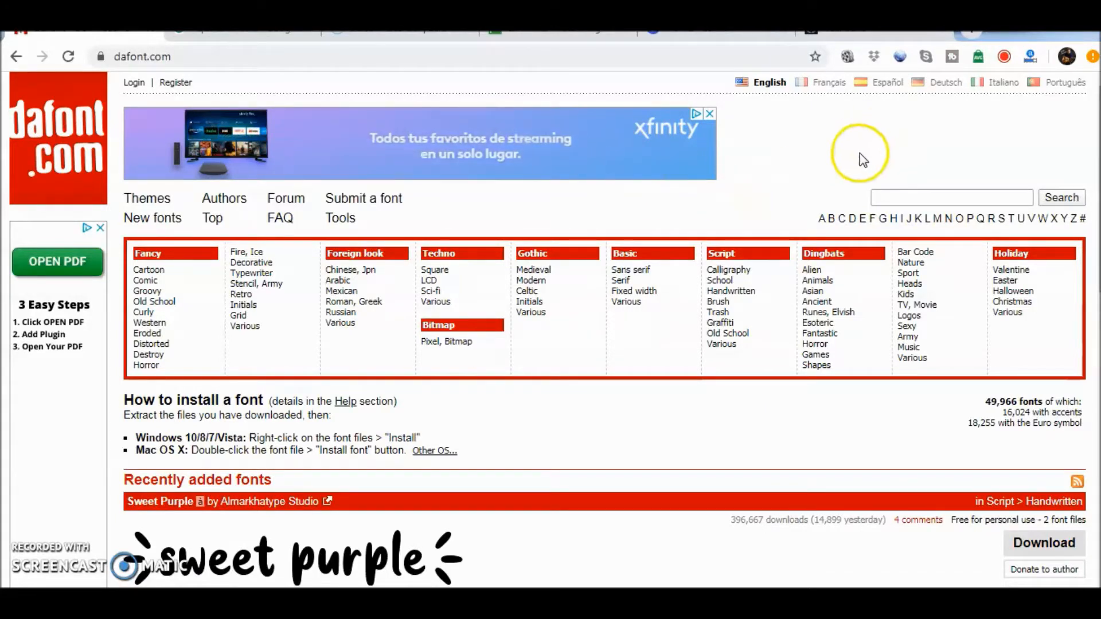
pyautogui.moveTo(1099, 188)
pyautogui.mouseDown()
pyautogui.moveTo(1100, 344)
pyautogui.moveTo(1100, 200)
pyautogui.mouseUp()
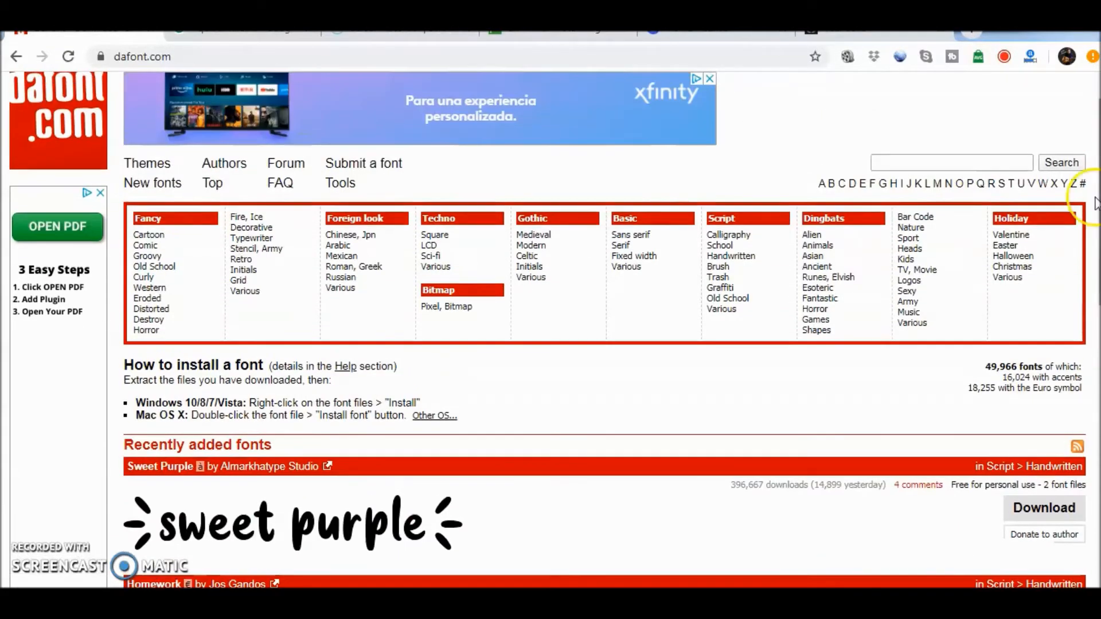
pyautogui.click(161, 311)
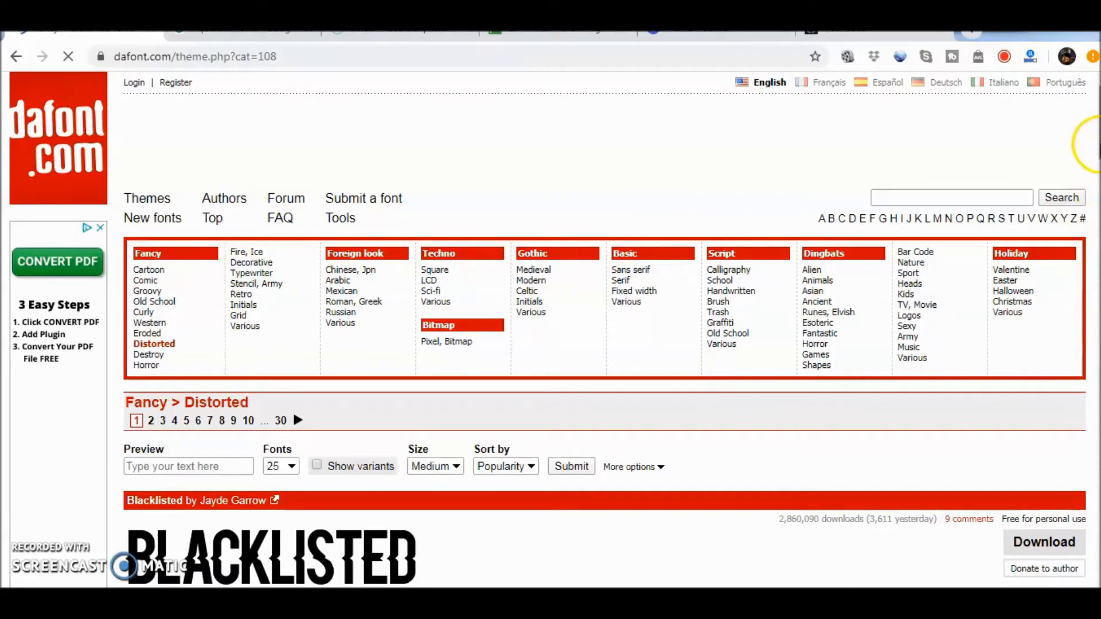
# Filter the Distorted fonts to show only Public domain / GPL / OFL and 100% Free licences
pyautogui.scroll(-5, 1098, 169)
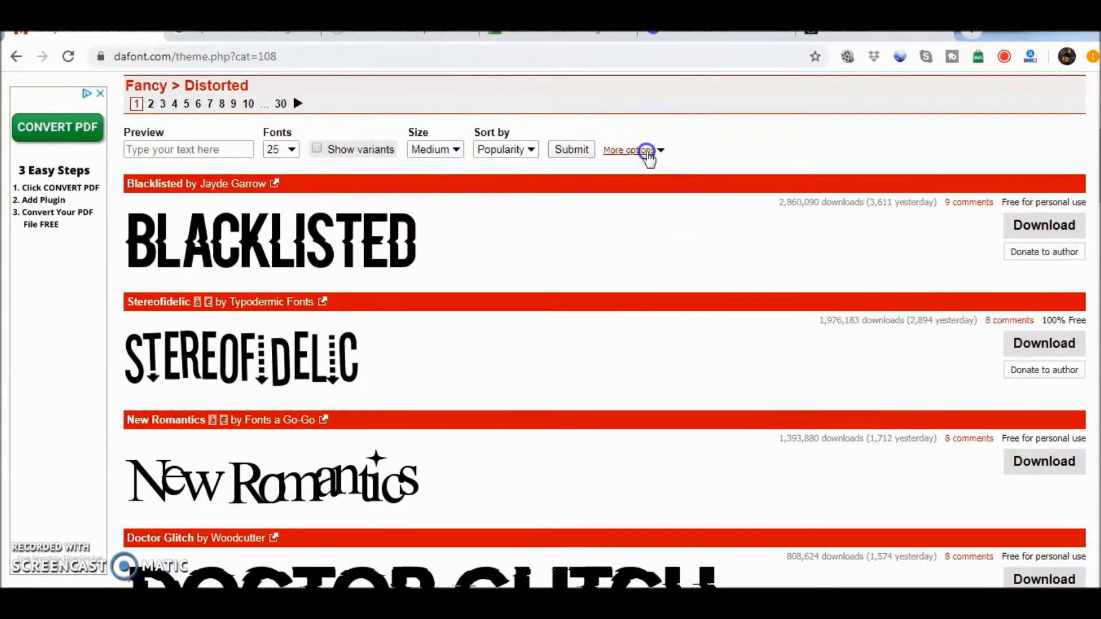
pyautogui.click(647, 151)
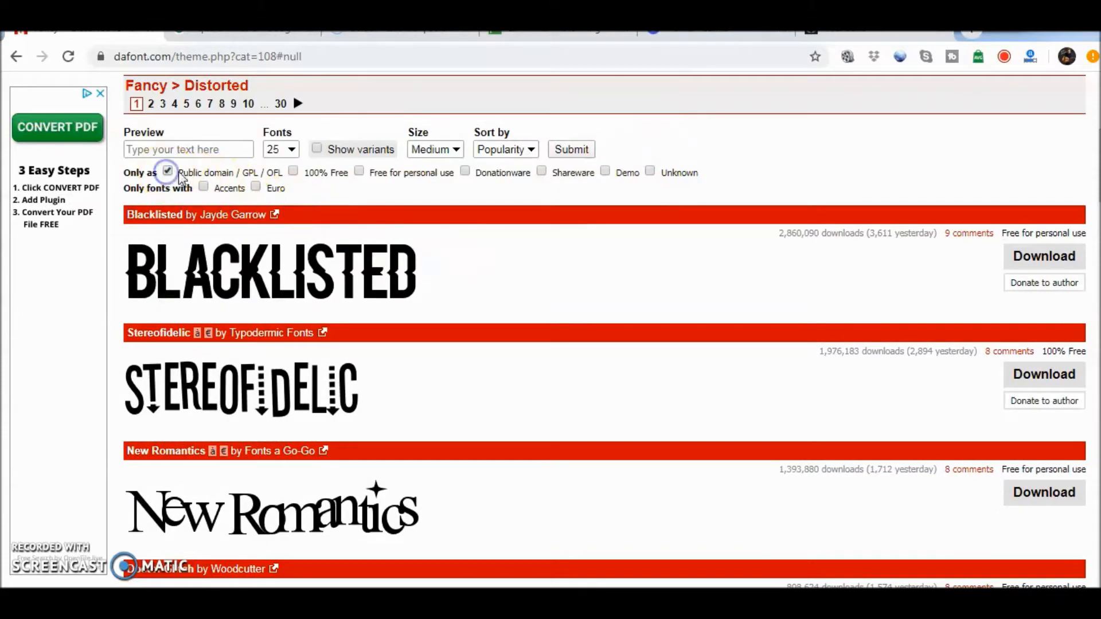
pyautogui.click(290, 173)
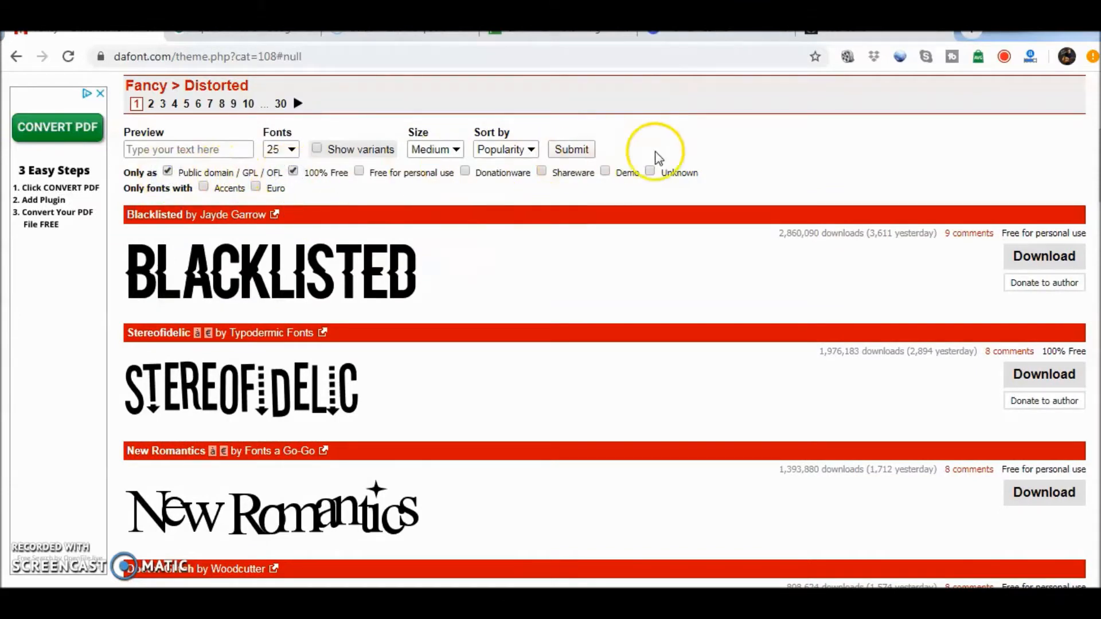
pyautogui.press('Return')
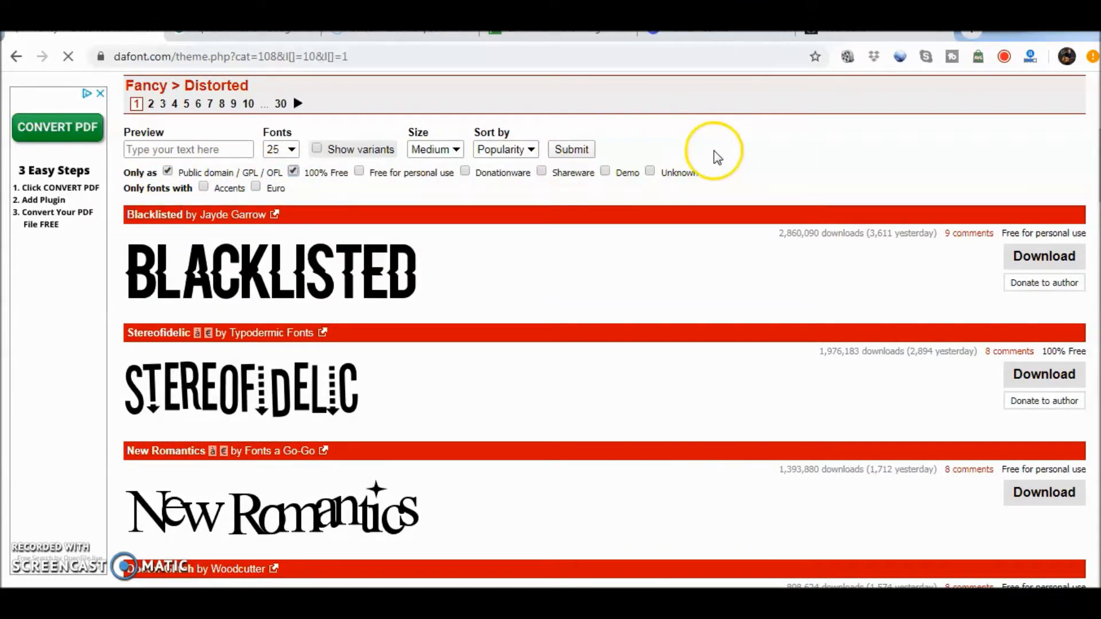
# Browse the filtered fonts through to the second page of results and download the Experimento font
pyautogui.scroll(-7, 711, 161)
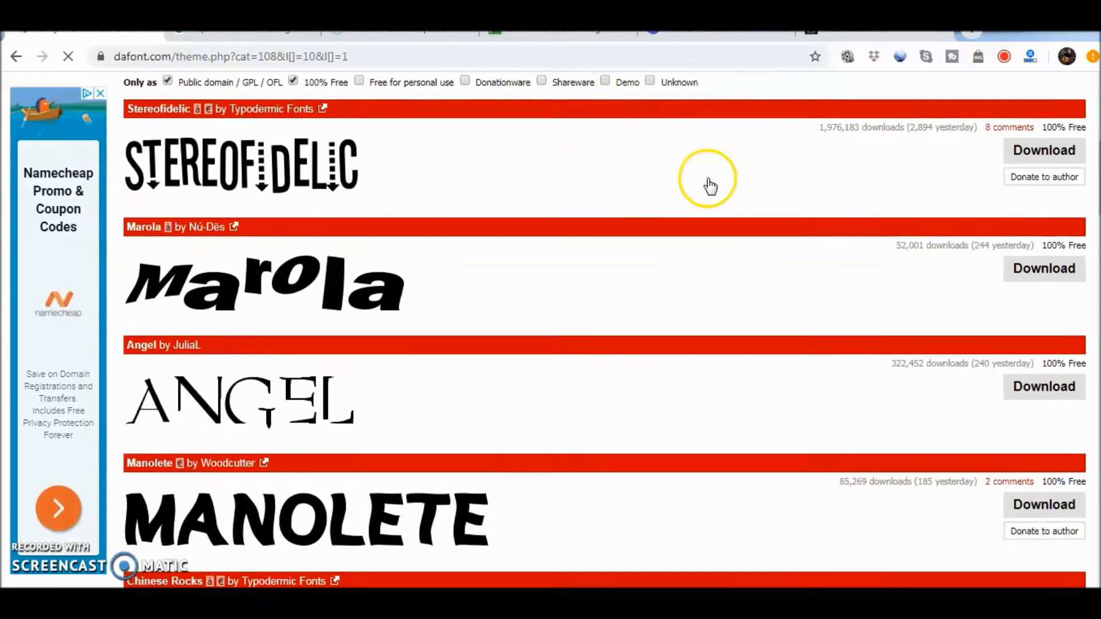
pyautogui.scroll(-3, 710, 185)
pyautogui.scroll(-3, 717, 197)
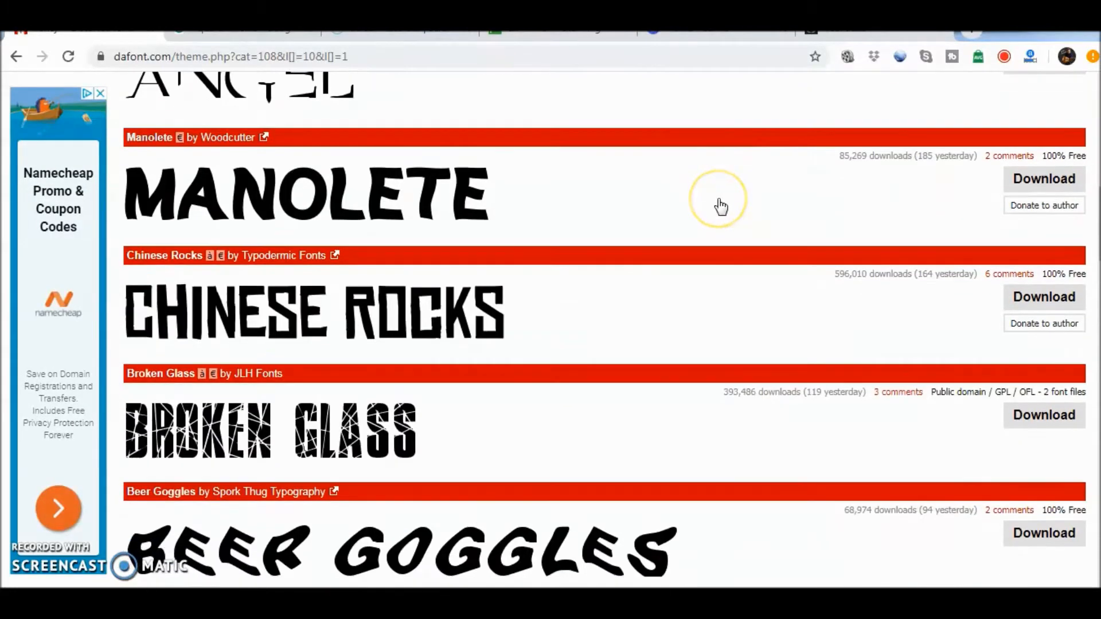
pyautogui.scroll(-2, 721, 206)
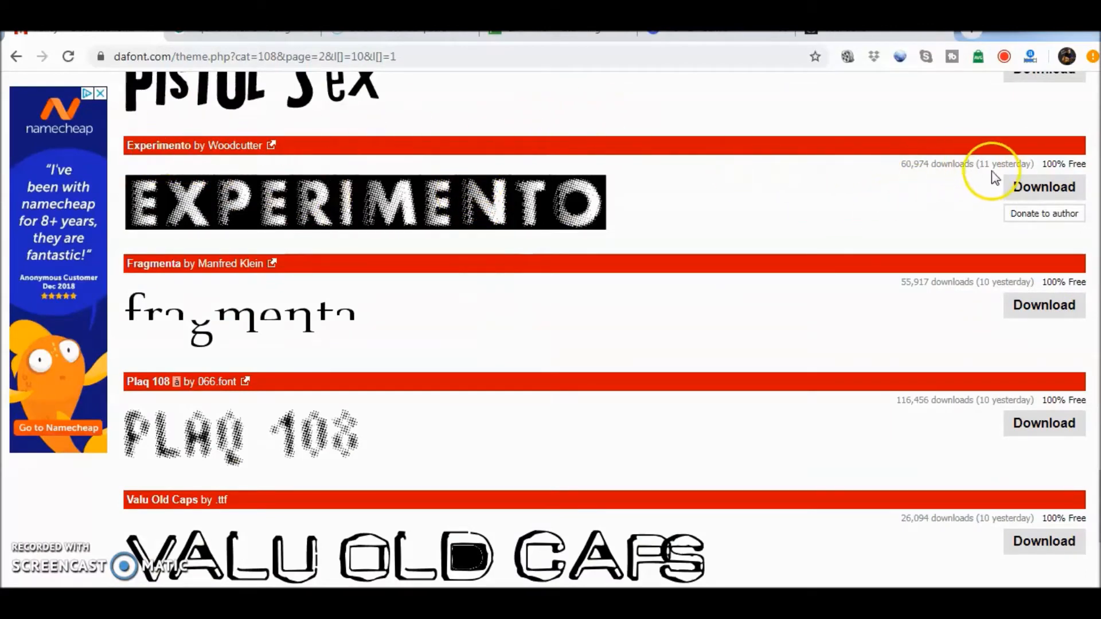
pyautogui.click(1029, 188)
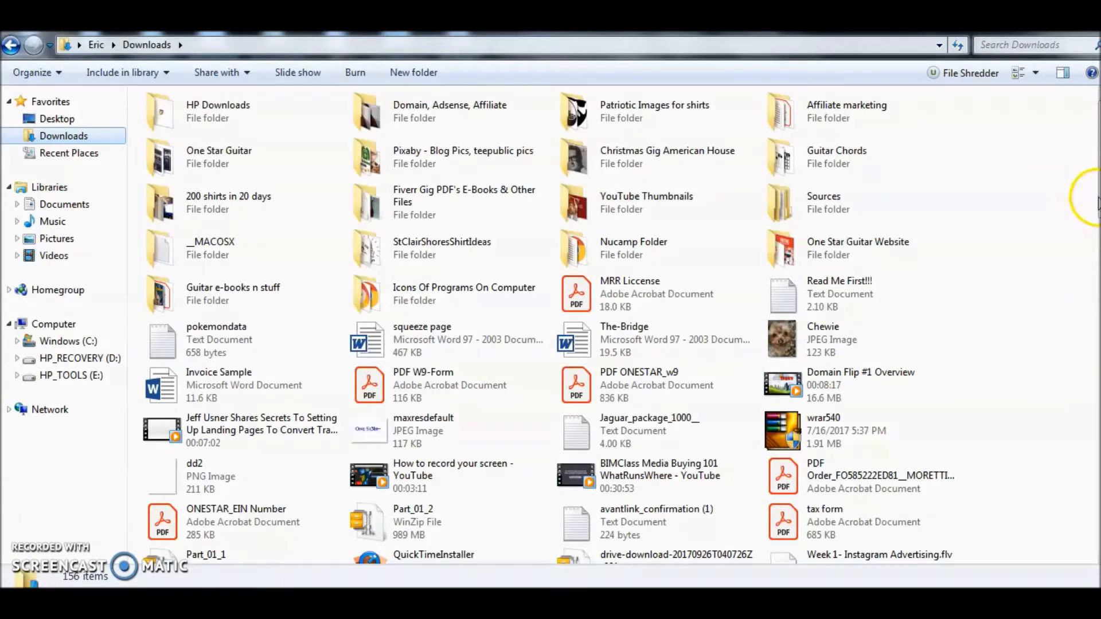
# Open experimento.zip from the Downloads folder with WinRAR and dismiss the trial notification
pyautogui.moveTo(1099, 203); pyautogui.dragTo(1097, 539)
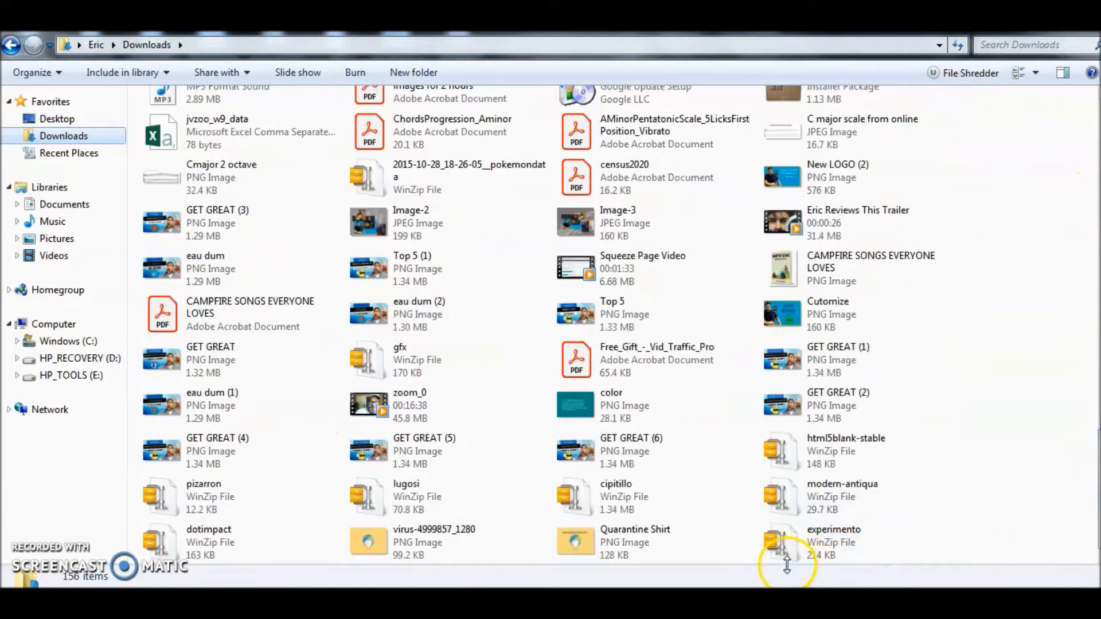
pyautogui.rightClick(789, 543)
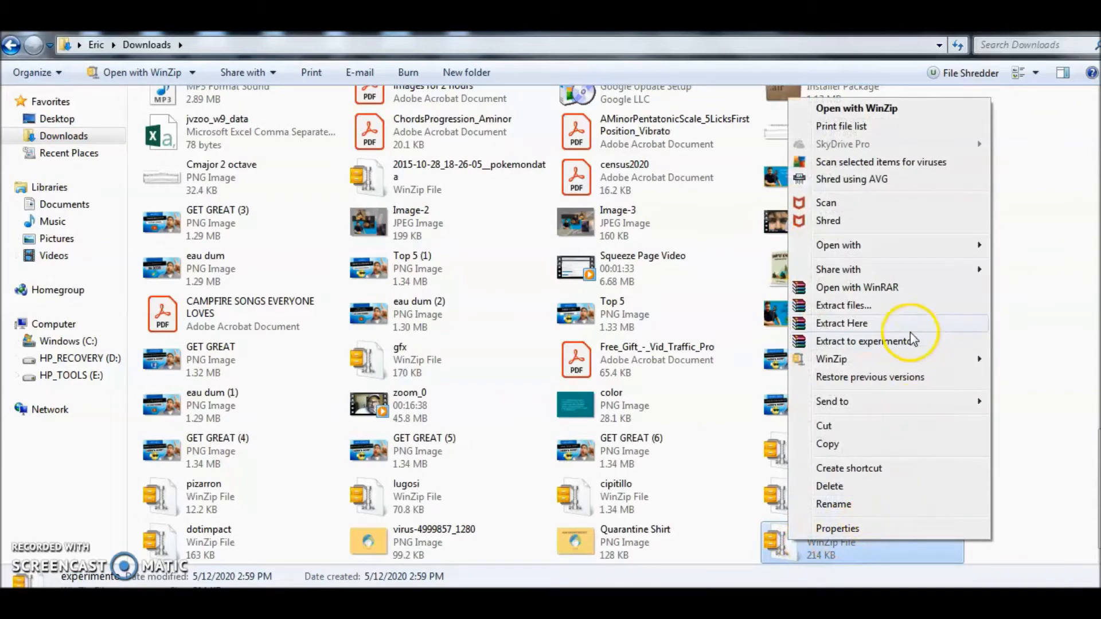
pyautogui.click(891, 289)
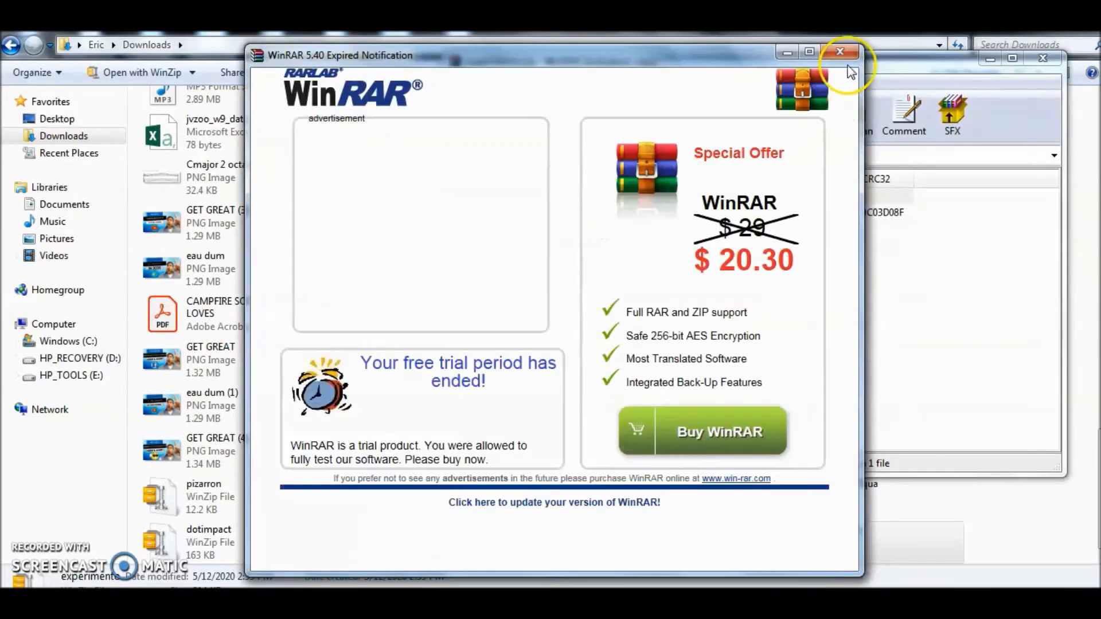
pyautogui.click(841, 52)
# Open the Experimento font file from the archive, install it and minimize the font preview window
pyautogui.doubleClick(523, 215)
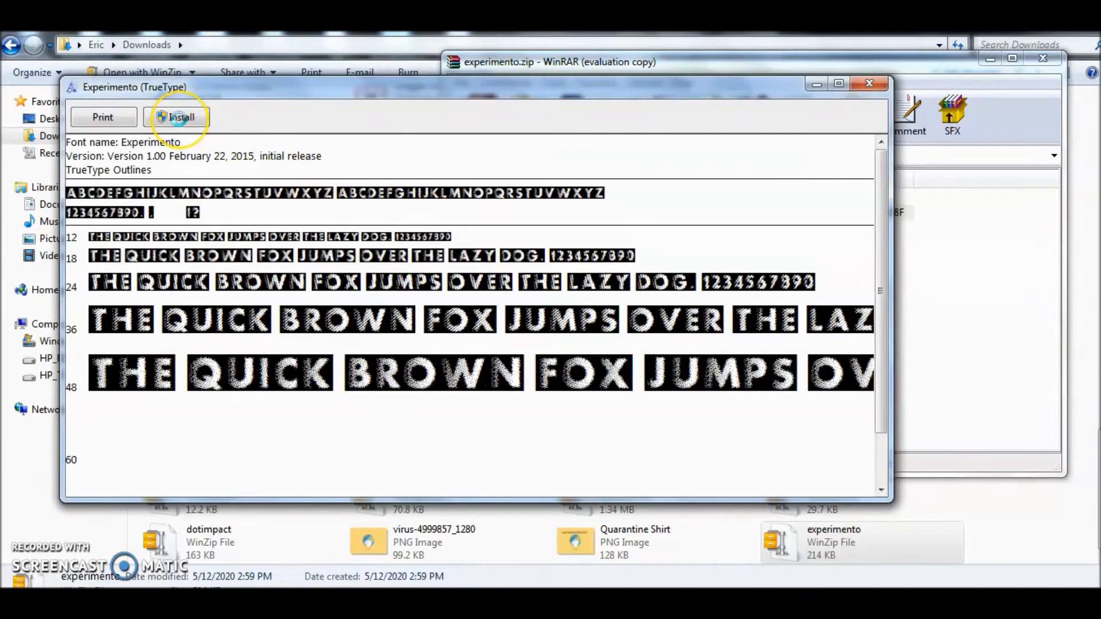
pyautogui.click(178, 118)
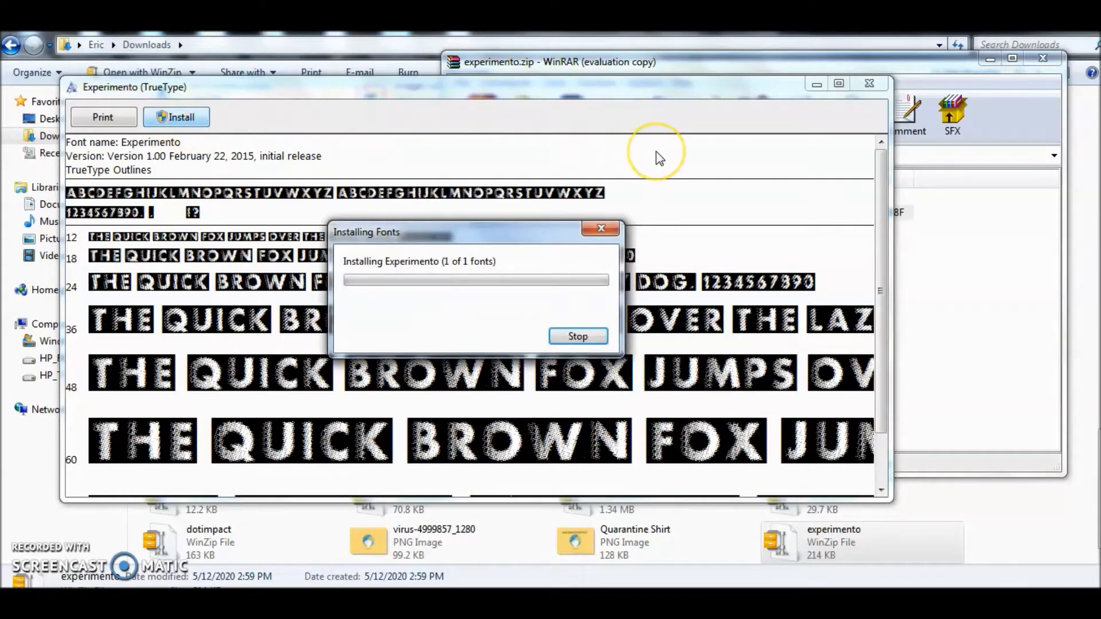
pyautogui.click(817, 85)
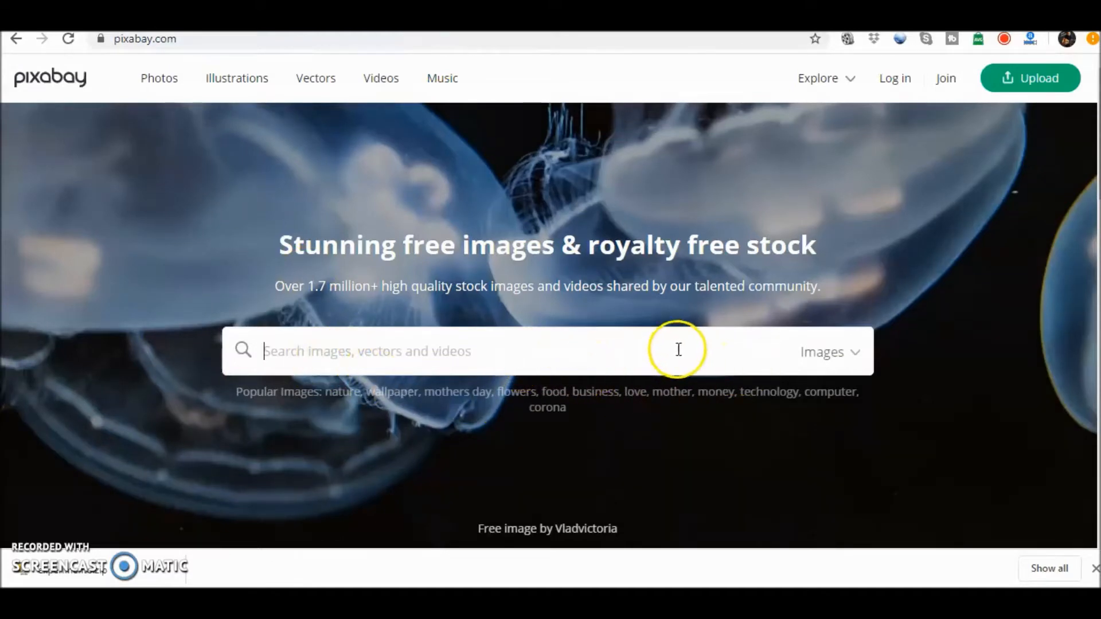
# On Pixabay, restrict the search to vector graphics and search for "quarantine"
pyautogui.click(853, 361)
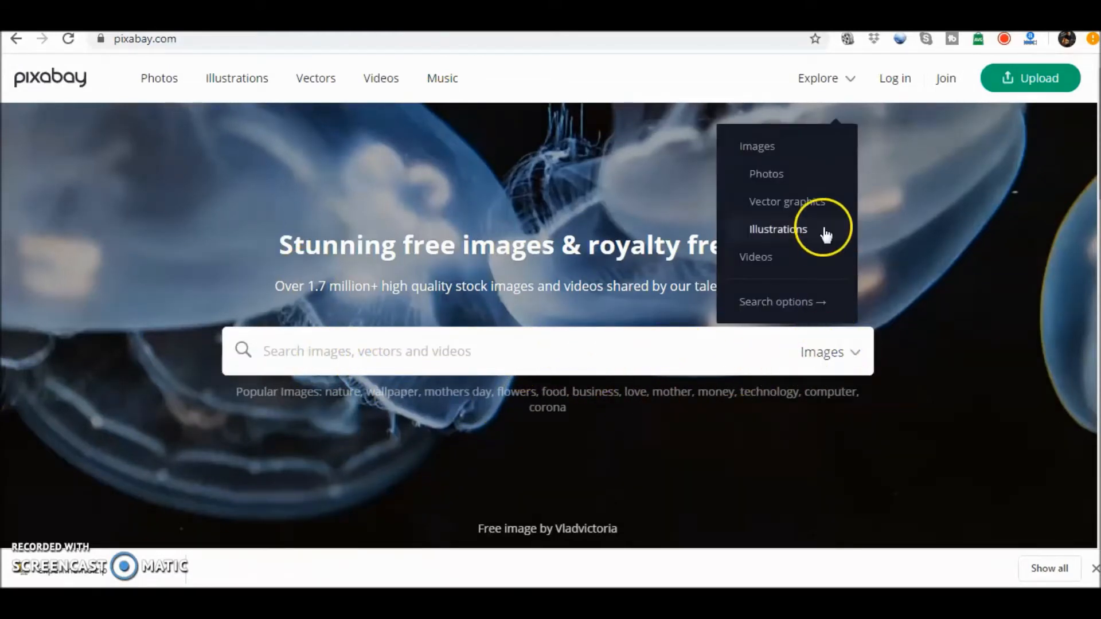
pyautogui.click(814, 207)
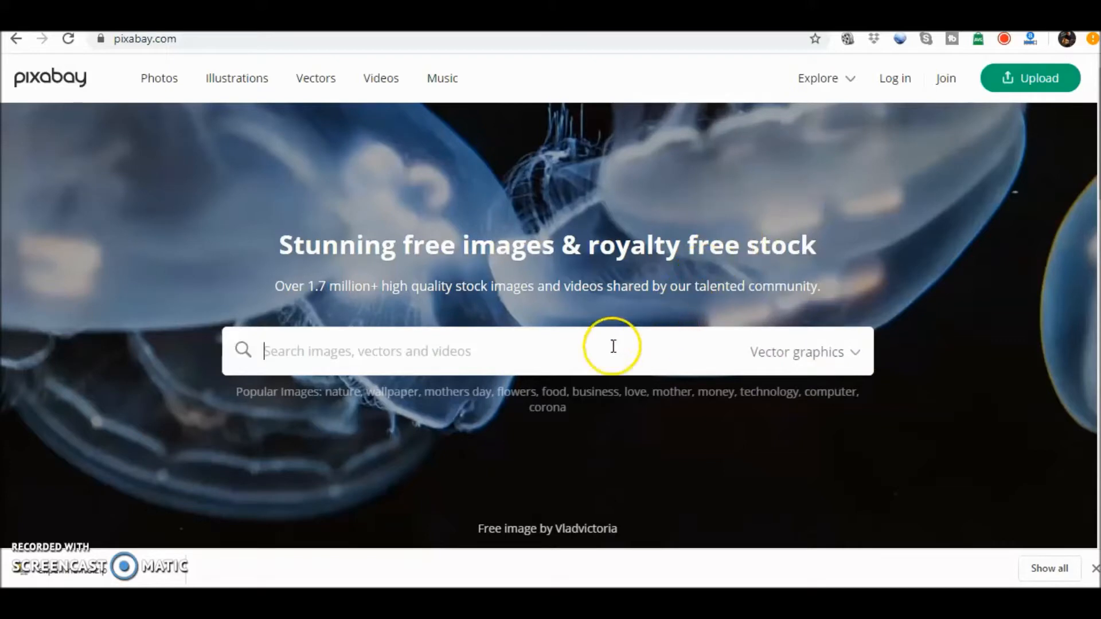
pyautogui.click(332, 358)
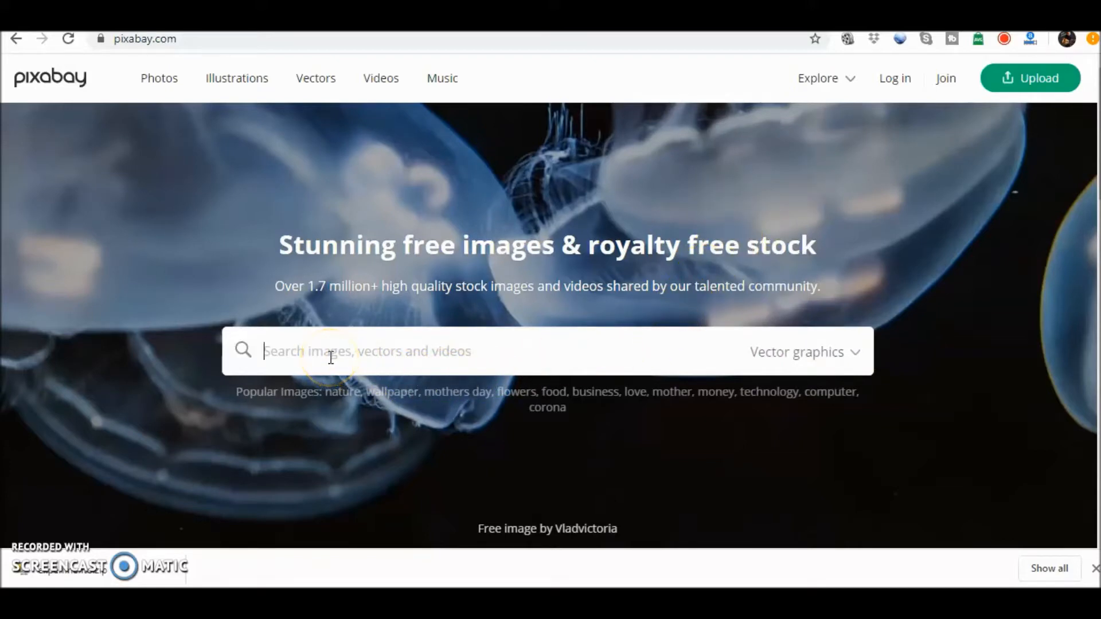
pyautogui.write('quarantine')
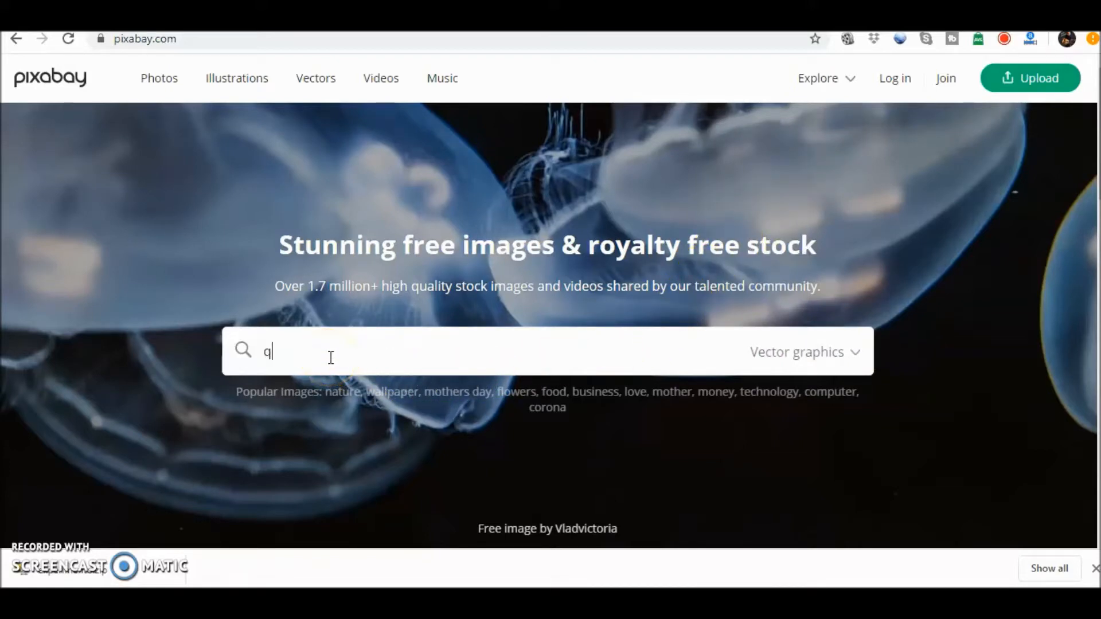
pyautogui.press('Return')
# Browse the vector results and open the image of a globe wearing a face mask on a yellow background
pyautogui.scroll(-6, 863, 499)
pyautogui.scroll(-5, 863, 499)
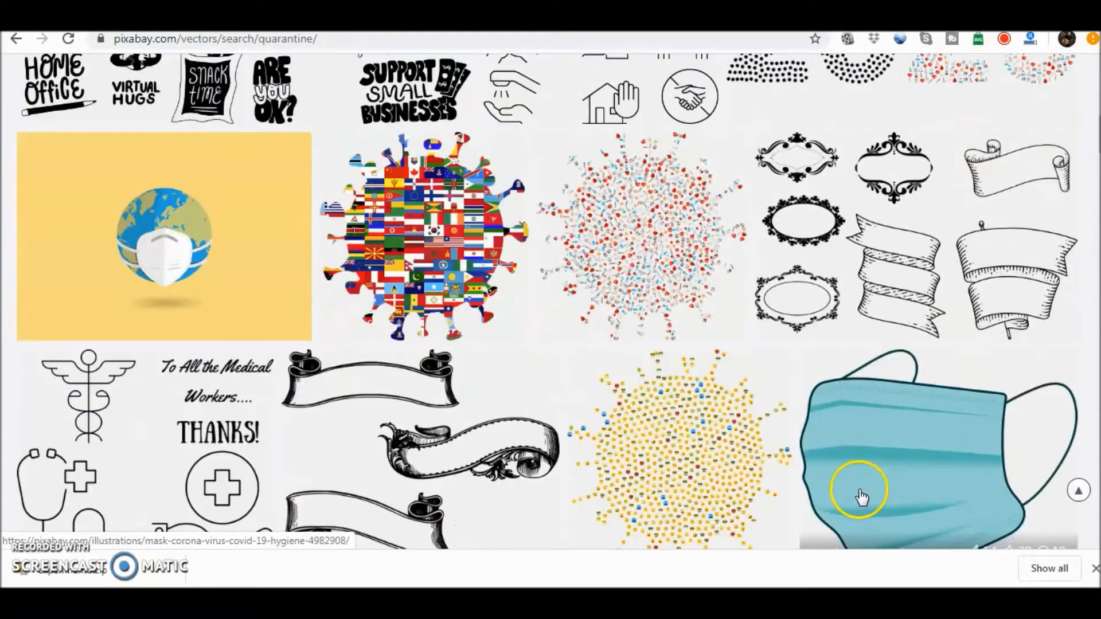
pyautogui.scroll(3, 832, 467)
pyautogui.scroll(-1, 746, 463)
pyautogui.scroll(-1, 734, 468)
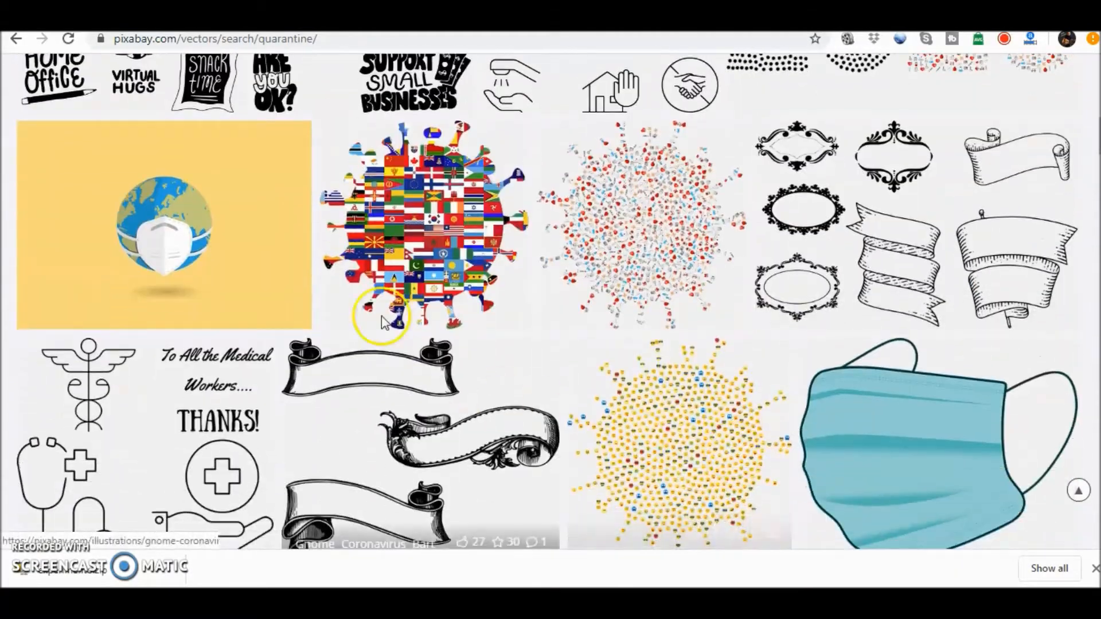
pyautogui.click(246, 205)
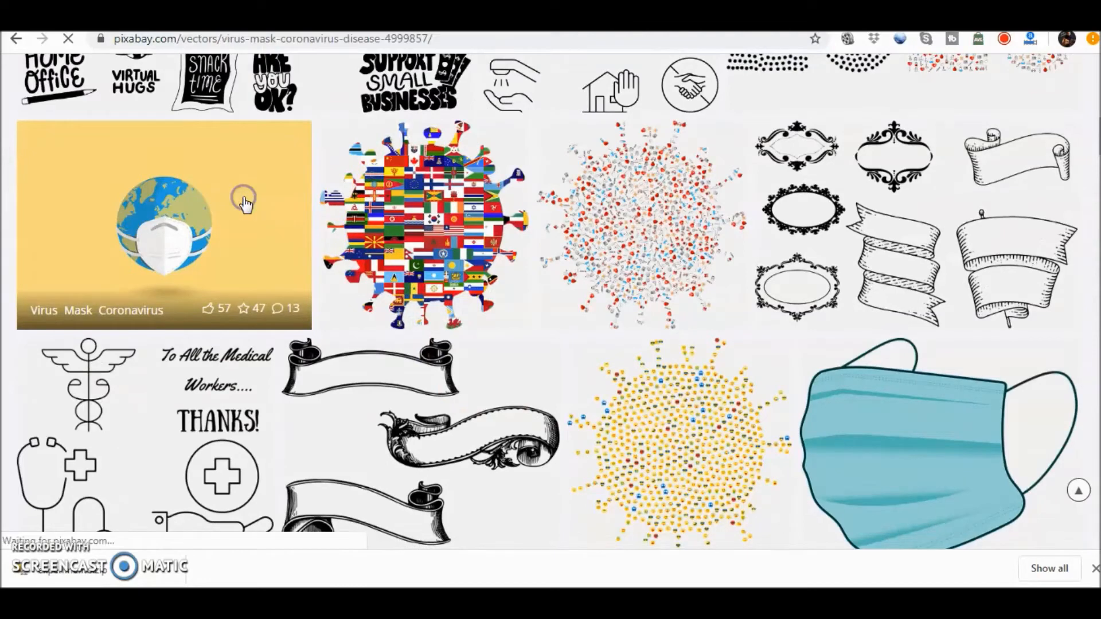
# Download the masked-globe image as a 1280×905 PNG, completing the captcha check
pyautogui.scroll(-1, 436, 230)
pyautogui.click(898, 322)
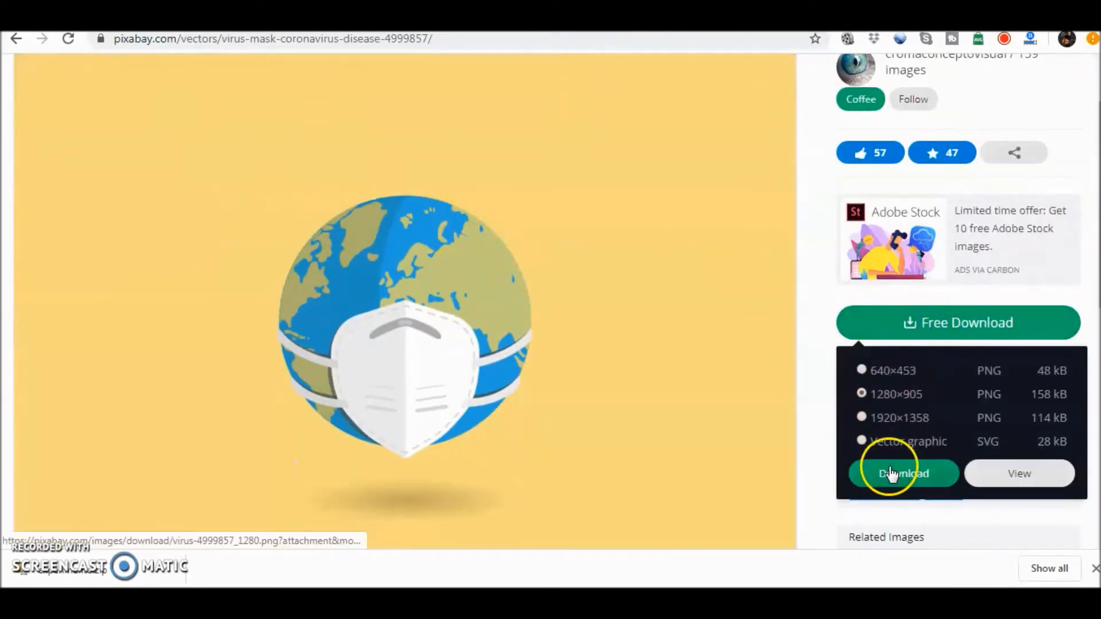
pyautogui.click(891, 476)
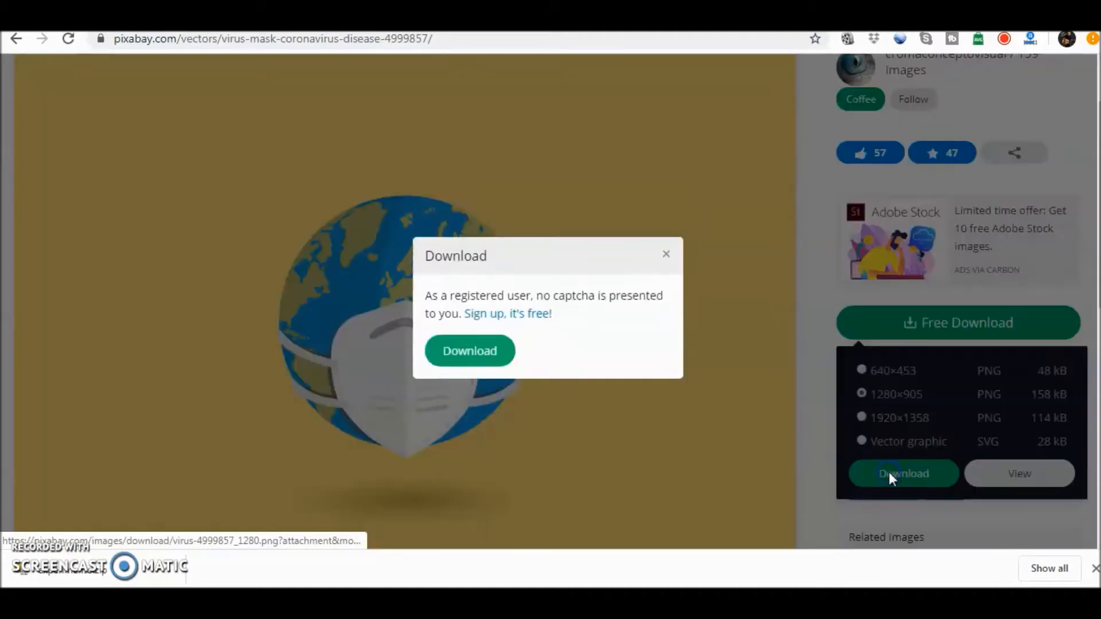
pyautogui.click(448, 328)
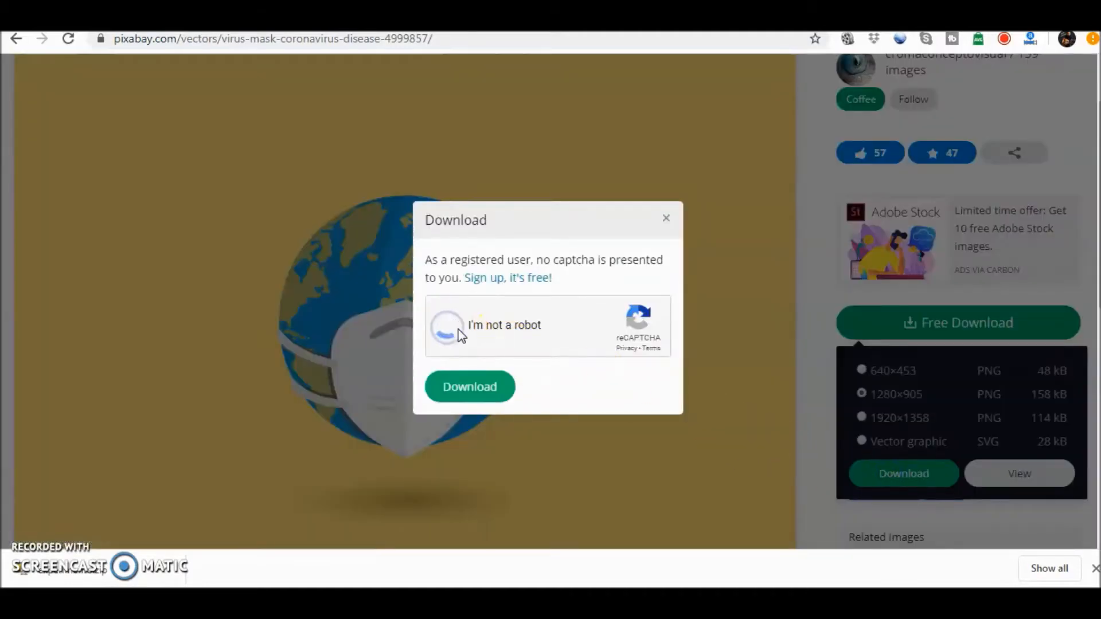
pyautogui.click(506, 395)
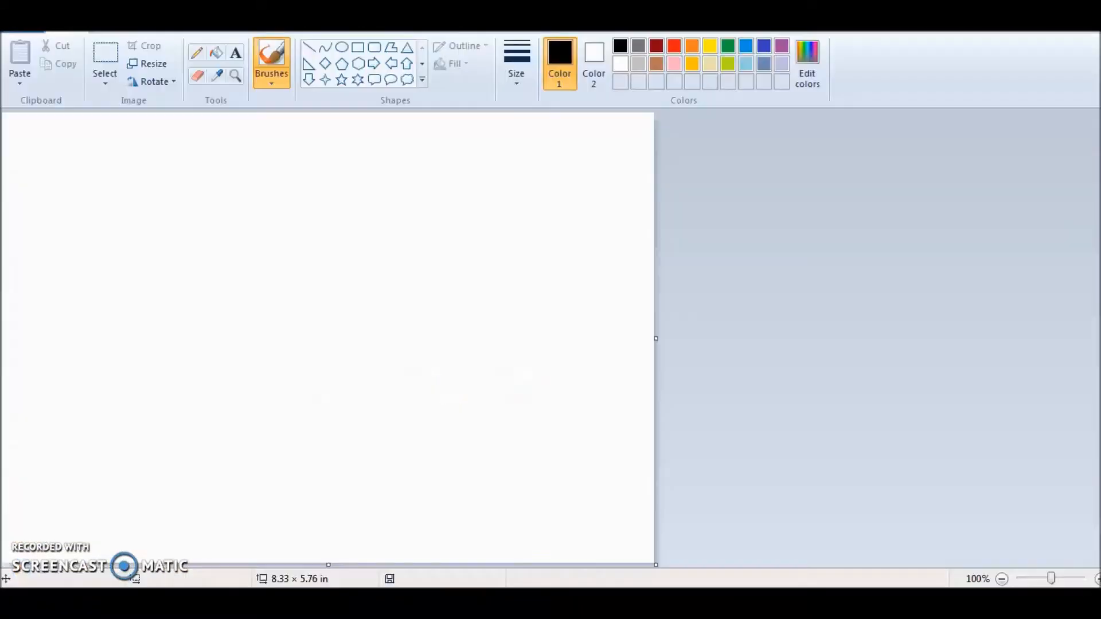
# In Paint, open the picture virus-4999857_1280 from the Downloads folder
pyautogui.click(20, 40)
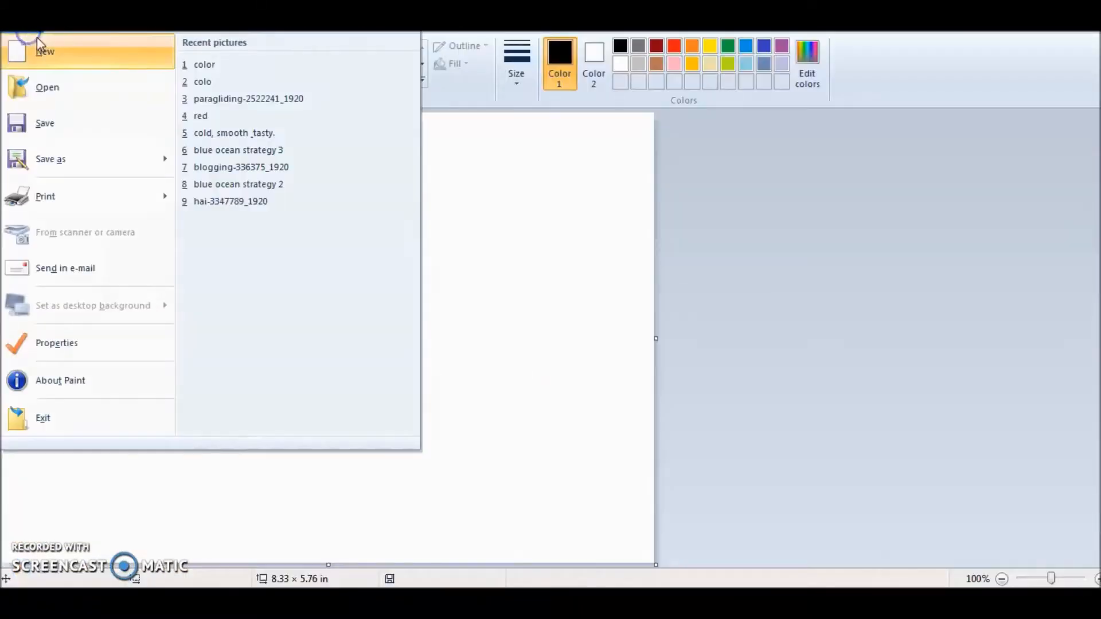
pyautogui.click(61, 101)
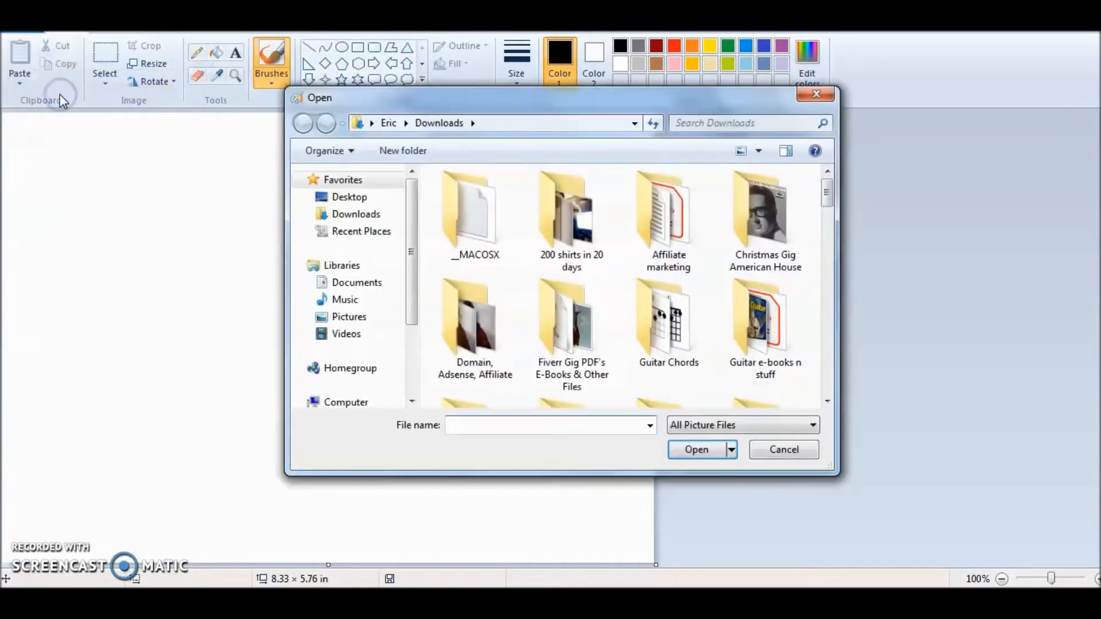
pyautogui.click(833, 383)
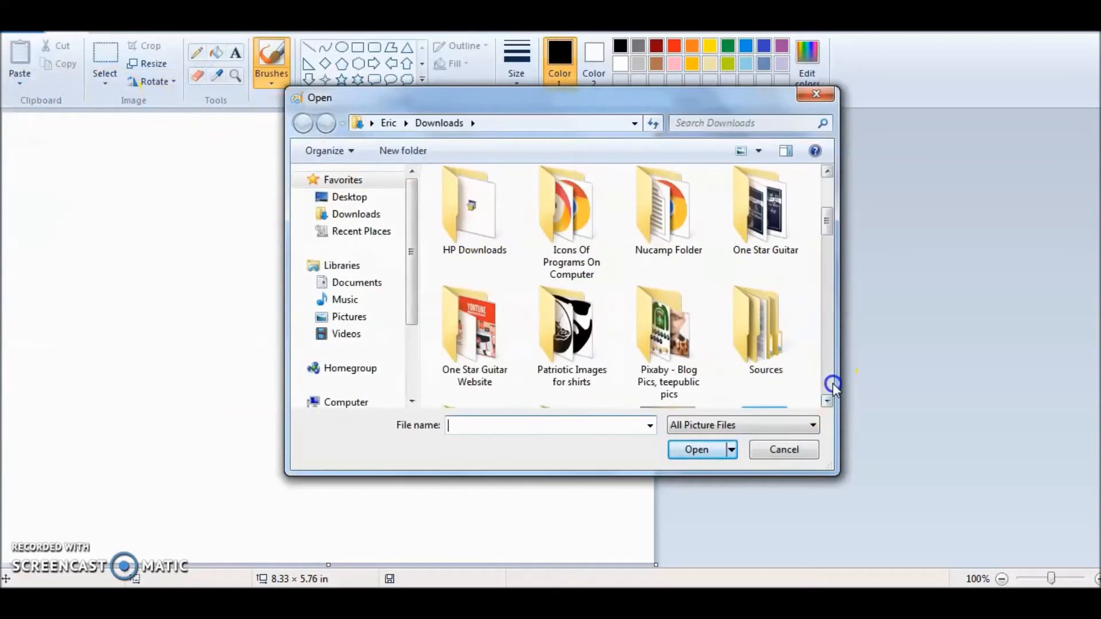
pyautogui.click(833, 383)
pyautogui.click(833, 383)
pyautogui.click(656, 363)
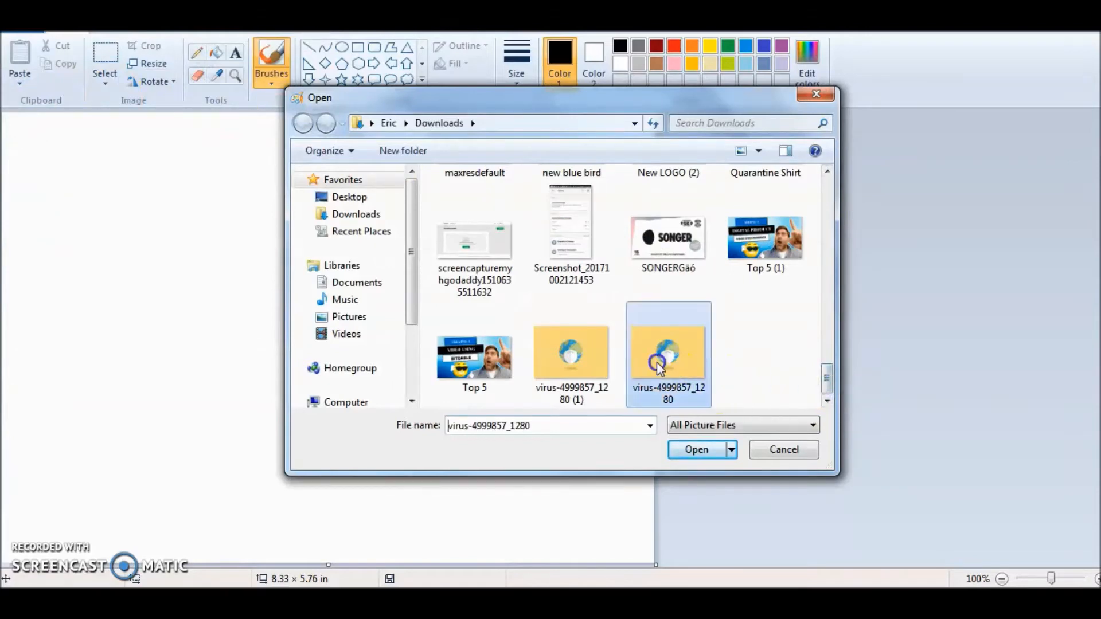
pyautogui.click(699, 450)
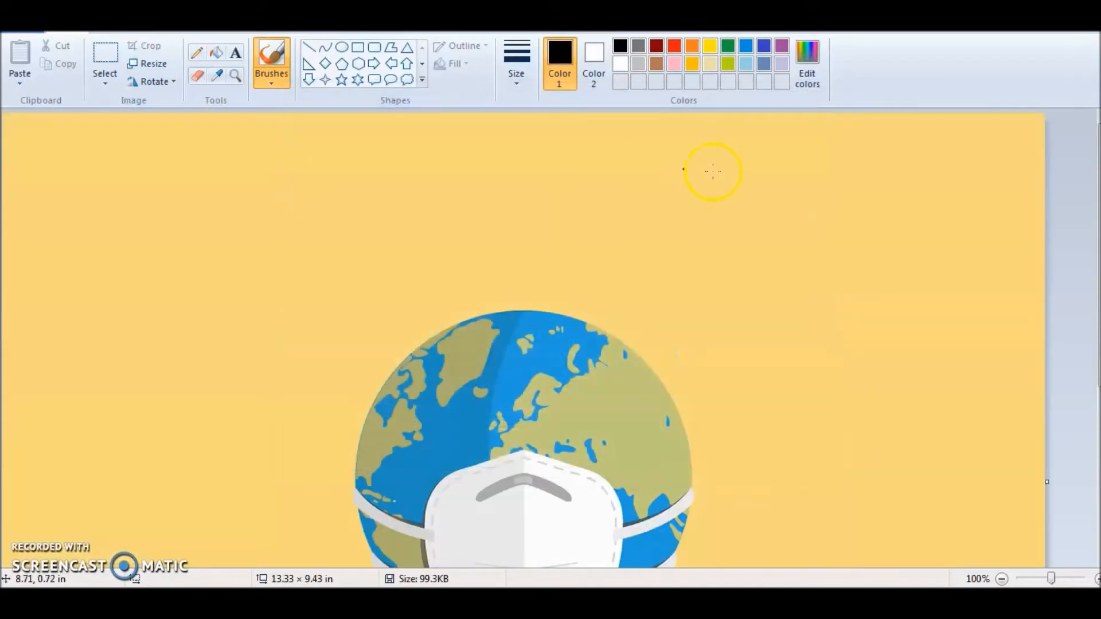
# Draw a text box about 7.4 by 1.9 in on the yellow area above the globe
pyautogui.click(235, 58)
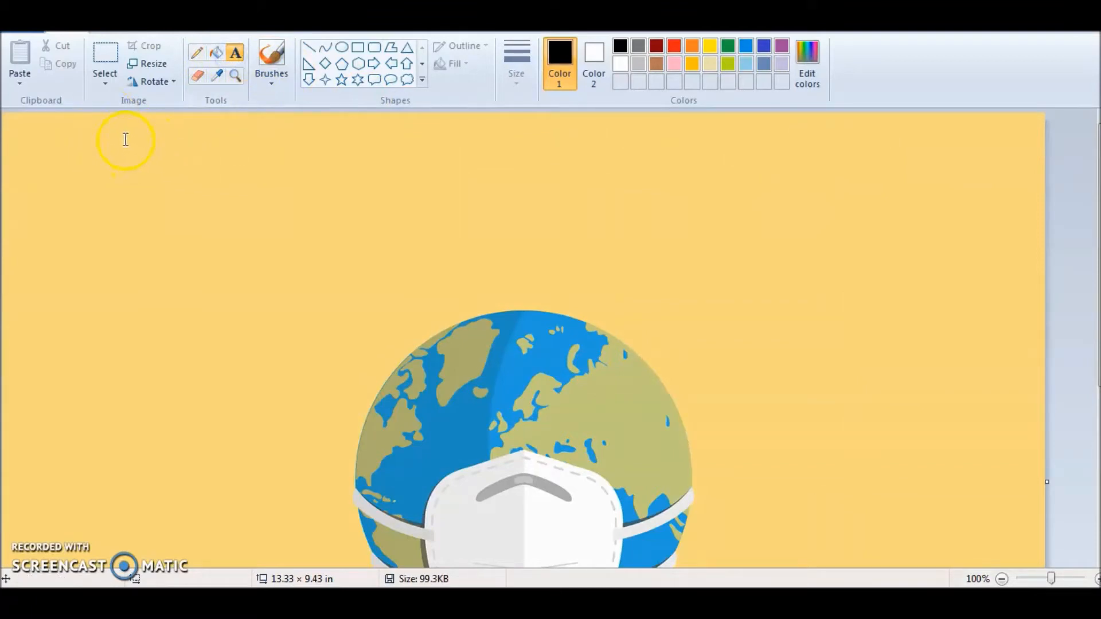
pyautogui.moveTo(874, 282); pyautogui.dragTo(922, 284)
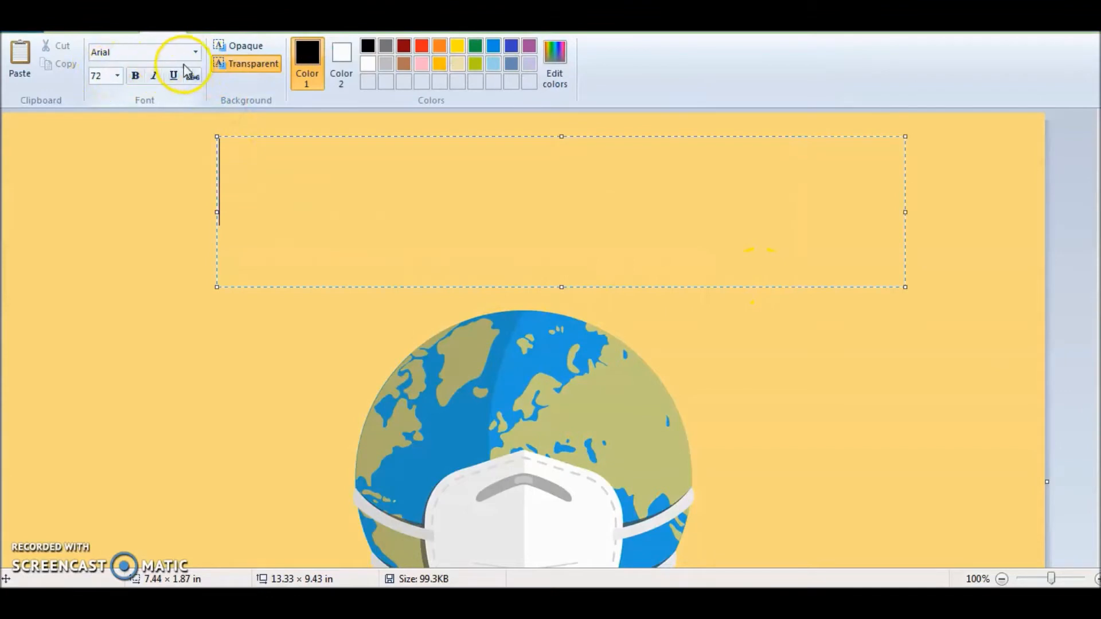
# Set the text box's font to Experimento and enter the text QUARANTINELIFE
pyautogui.click(197, 53)
pyautogui.moveTo(233, 103); pyautogui.dragTo(238, 219)
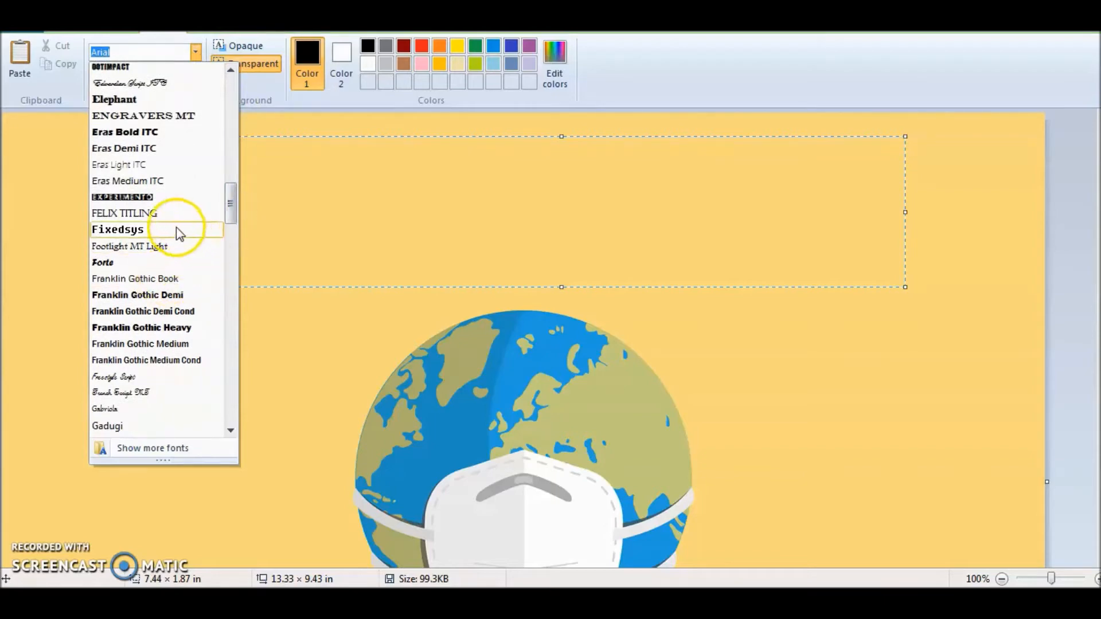
pyautogui.click(153, 198)
pyautogui.write('E')
pyautogui.press('BackSpace')
pyautogui.write('QUARANTIN')
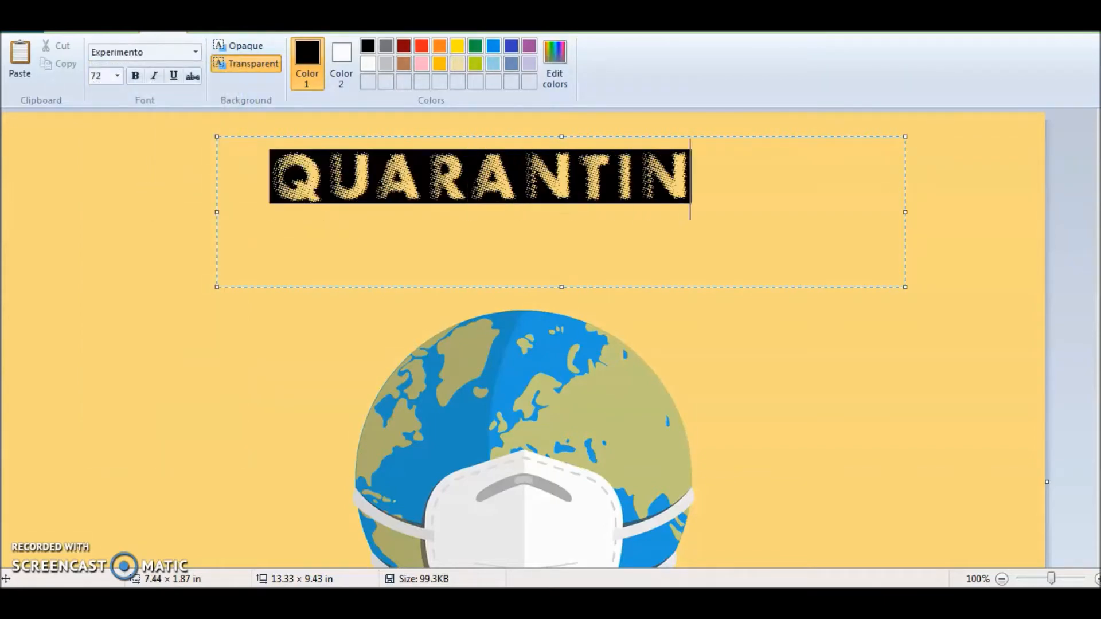
pyautogui.write('E')
pyautogui.press('Return')
pyautogui.write('LIFE')
pyautogui.press('BackSpace')
pyautogui.press('BackSpace')
pyautogui.press('BackSpace')
pyautogui.press('BackSpace')
pyautogui.press('BackSpace')
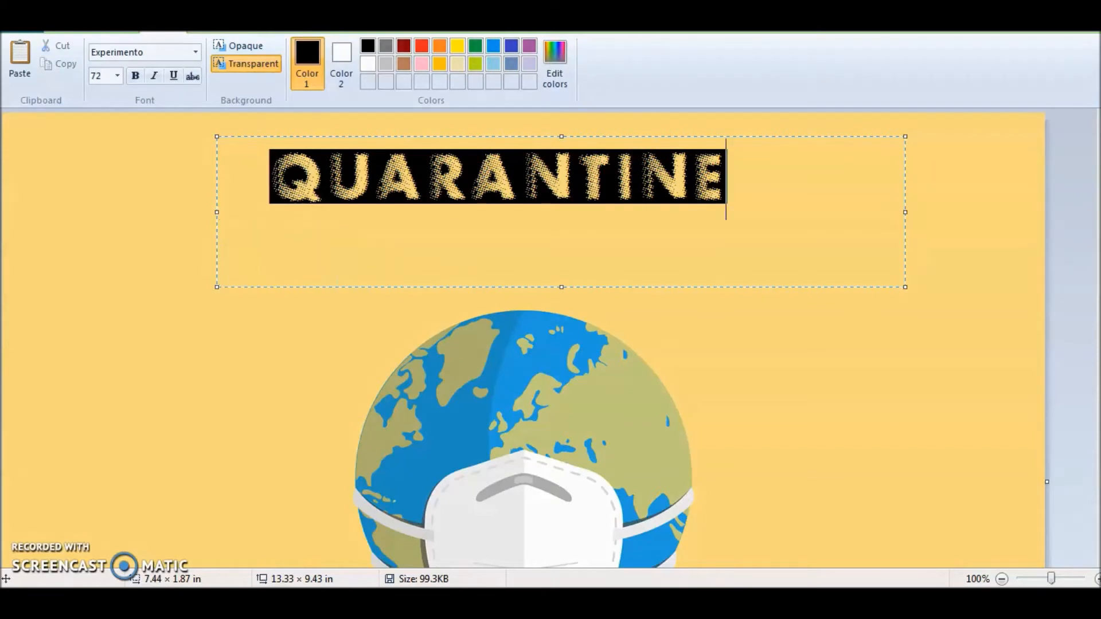
pyautogui.write('LIFE')
# Insert a # in the Cooper Black font directly before QUARANTINELIFE
pyautogui.click(273, 179)
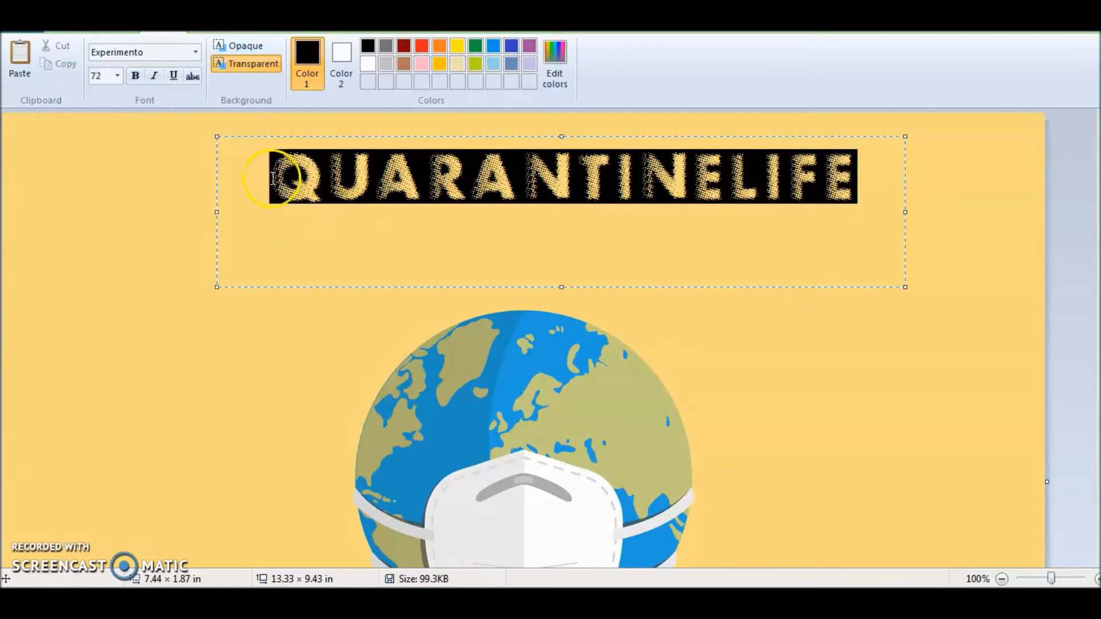
pyautogui.click(200, 58)
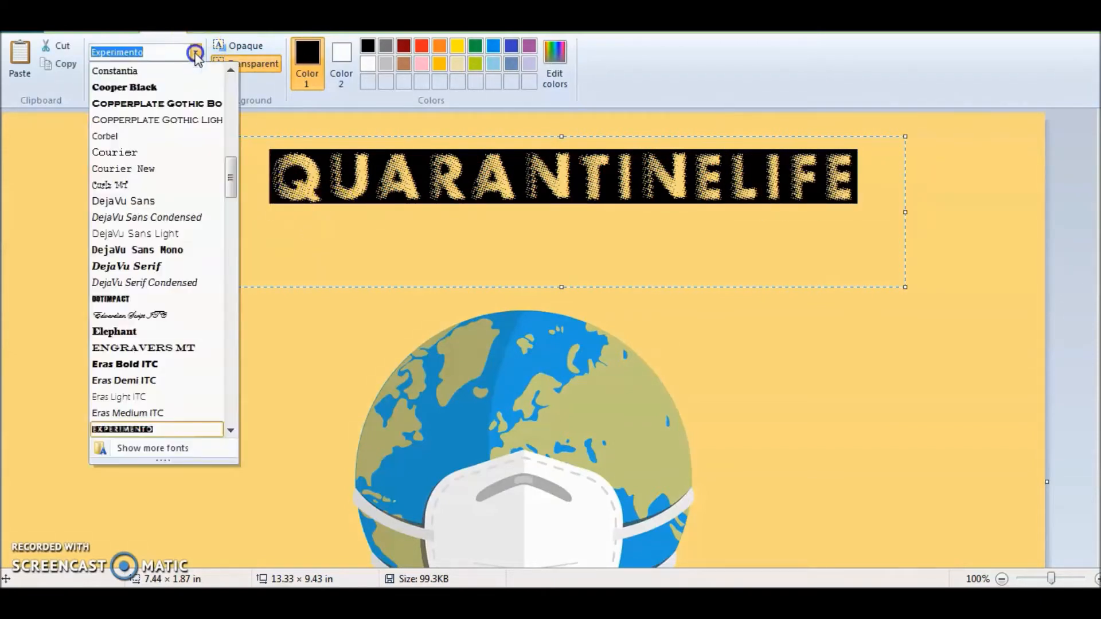
pyautogui.click(179, 85)
pyautogui.write('#')
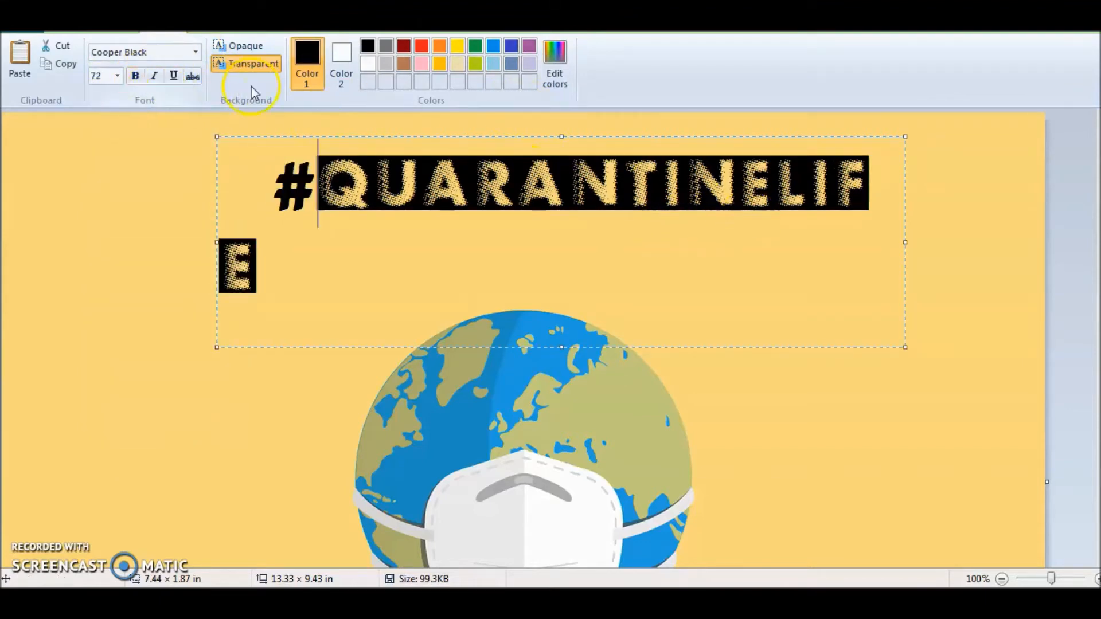
# Reduce the size of the whole #QUARANTINELIFE text to fit one line and place it centred just above the globe
pyautogui.moveTo(324, 276); pyautogui.dragTo(190, 205)
pyautogui.click(196, 52)
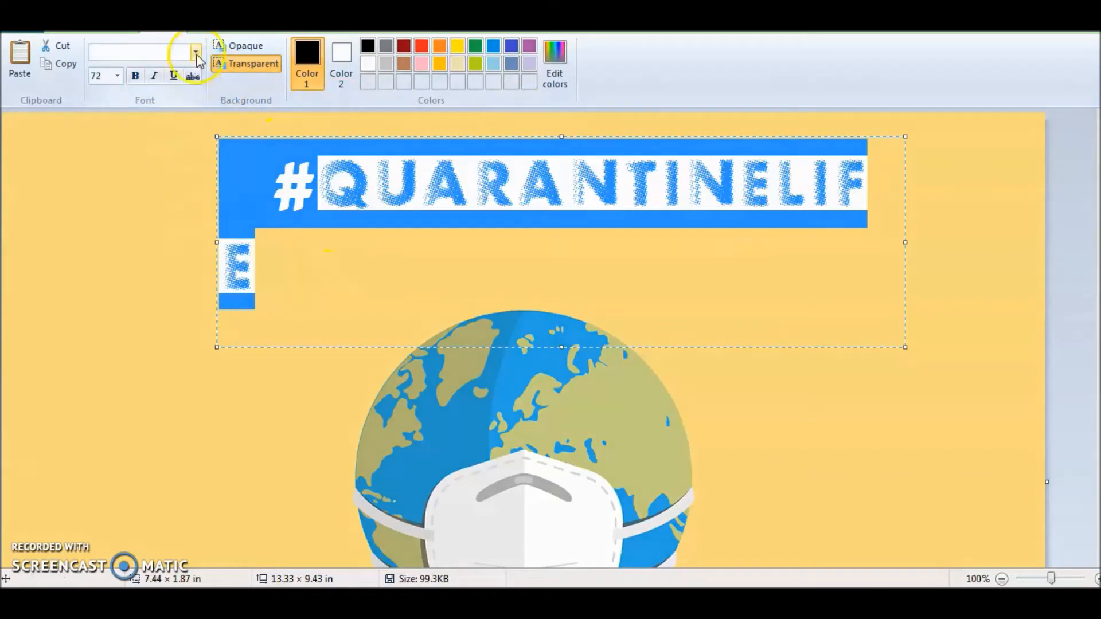
pyautogui.click(196, 51)
pyautogui.click(117, 75)
pyautogui.click(97, 288)
pyautogui.moveTo(699, 137); pyautogui.dragTo(738, 210)
pyautogui.click(764, 181)
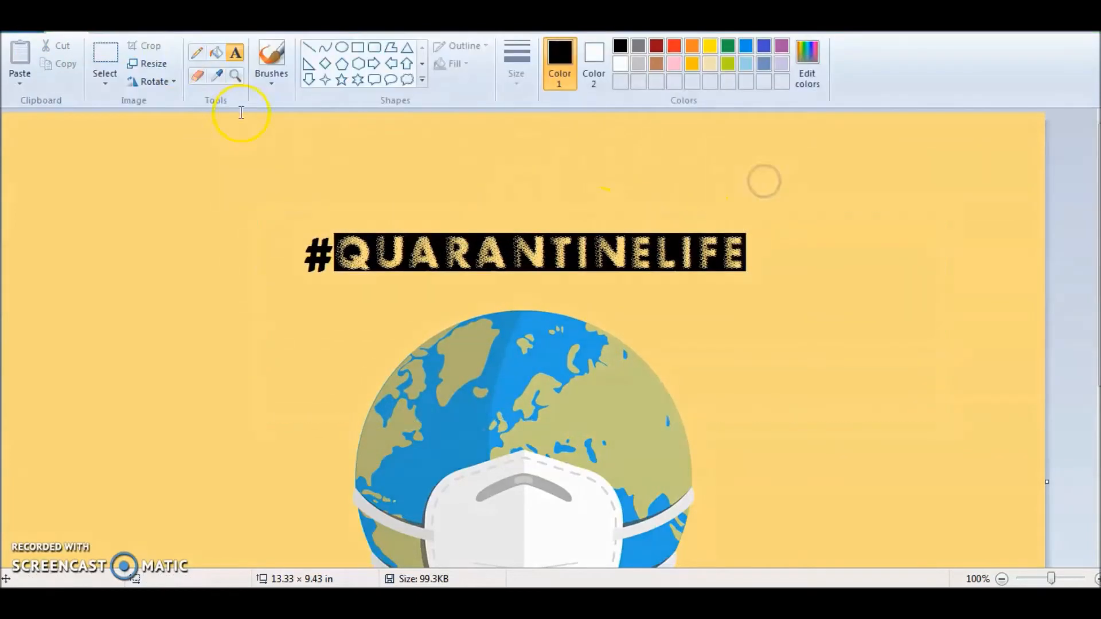
# Save the picture as a JPEG named PLANET in the Downloads folder
pyautogui.click(22, 33)
pyautogui.moveTo(69, 157)
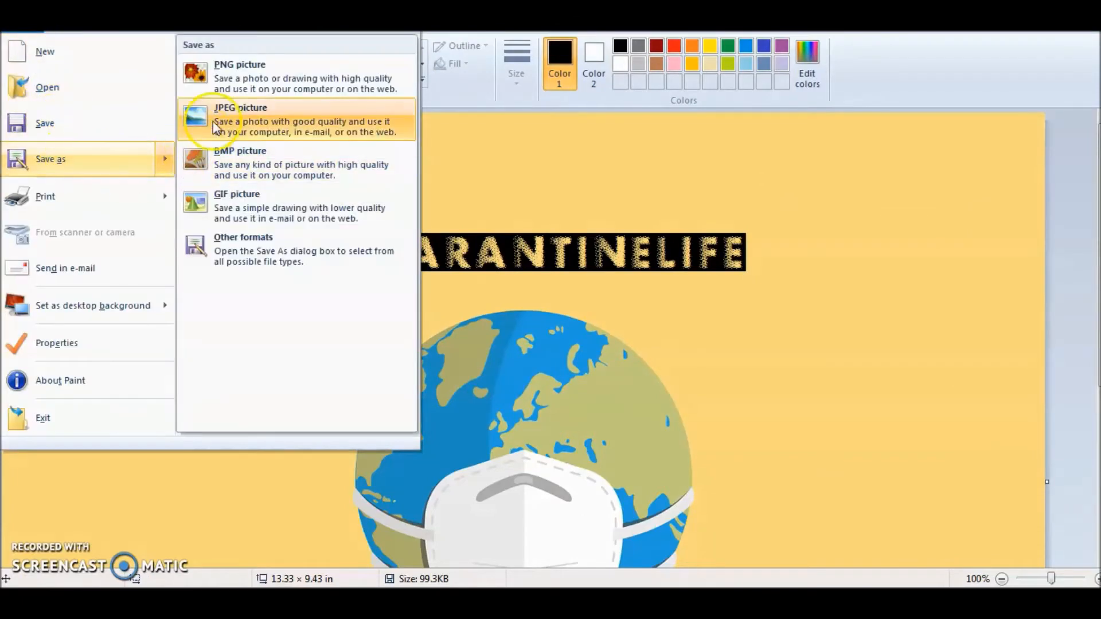
pyautogui.click(218, 119)
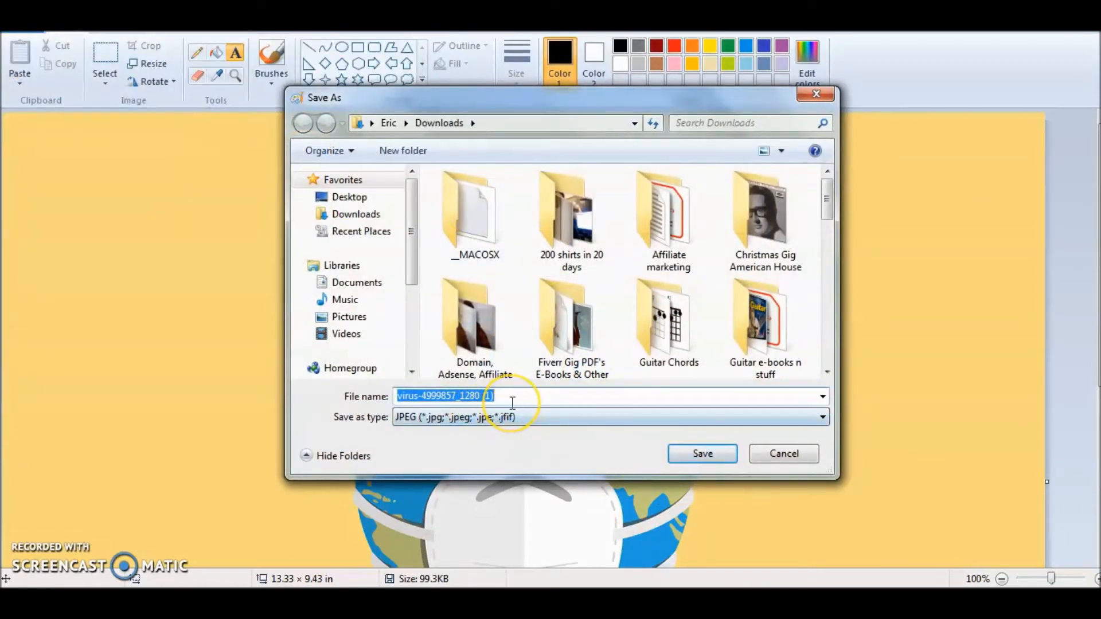
pyautogui.write('PL')
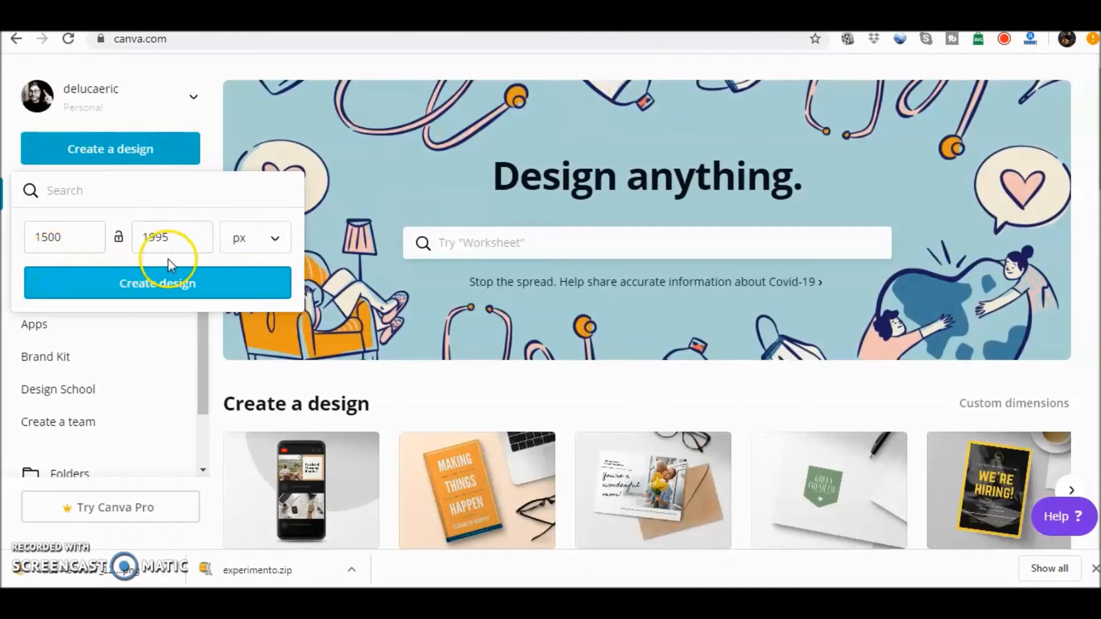
# In Canva, create a 1500 × 1995 px design and upload the PLANET picture from Downloads
pyautogui.click(156, 297)
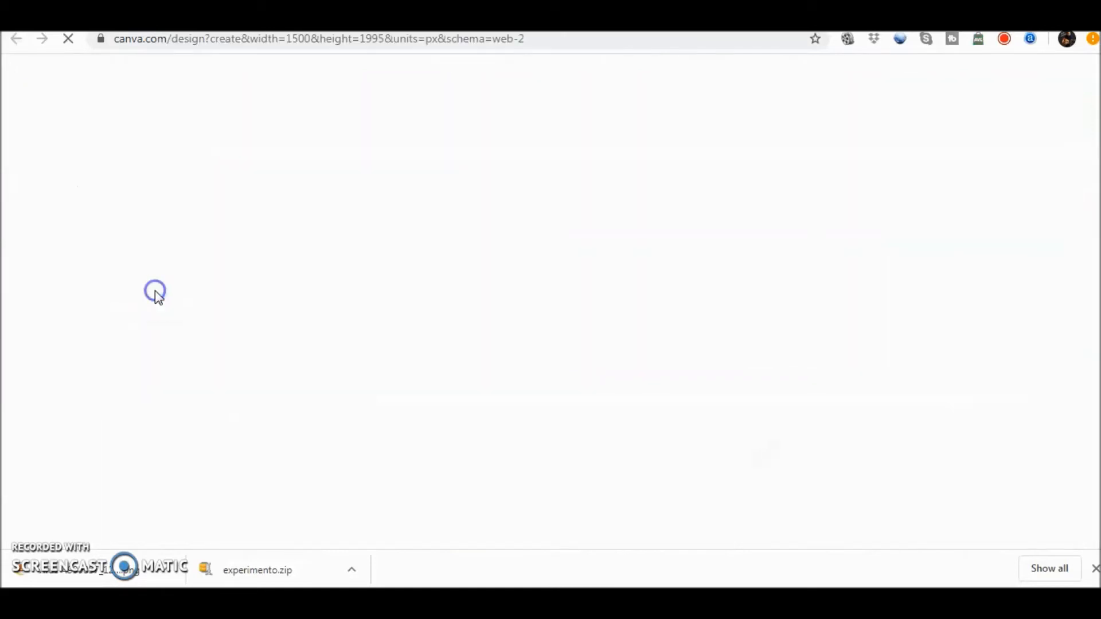
pyautogui.click(149, 135)
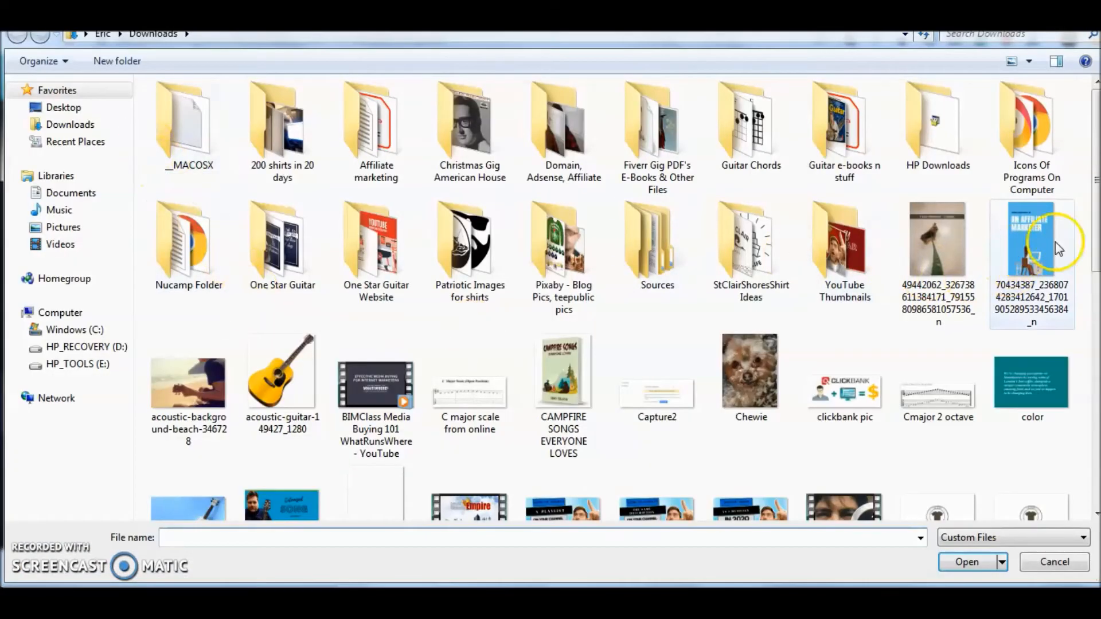
pyautogui.moveTo(1097, 231); pyautogui.dragTo(1097, 476)
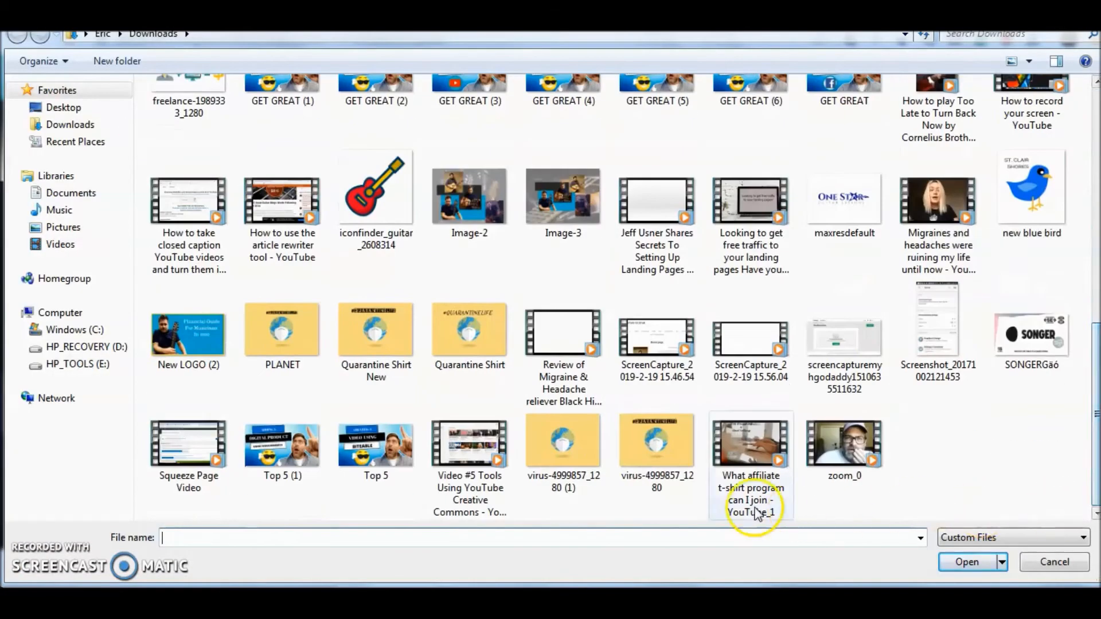
pyautogui.click(324, 365)
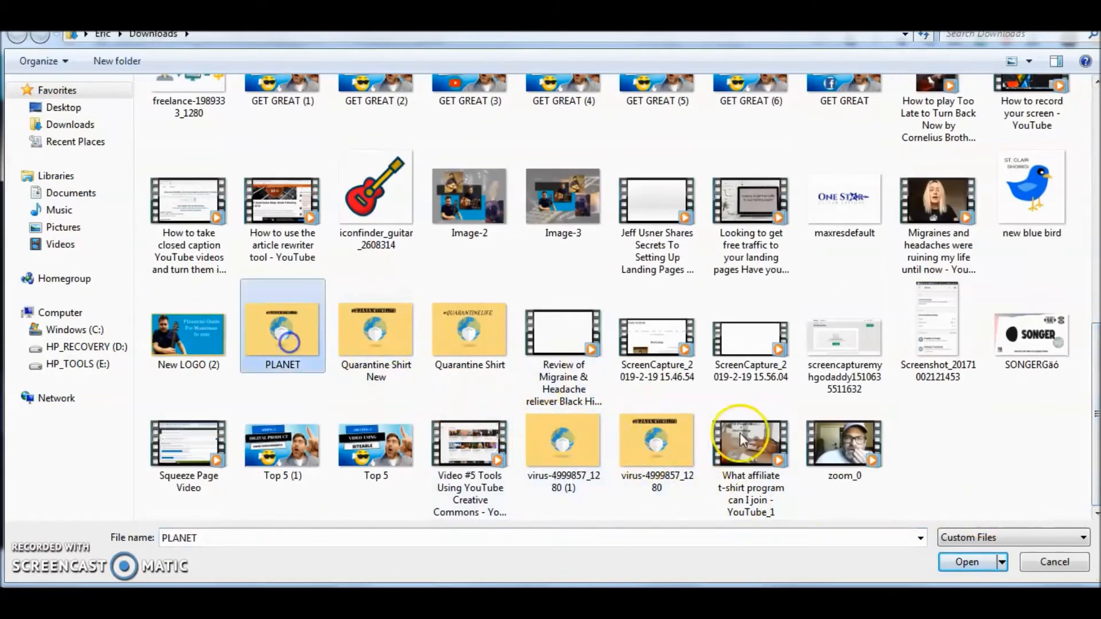
pyautogui.click(967, 562)
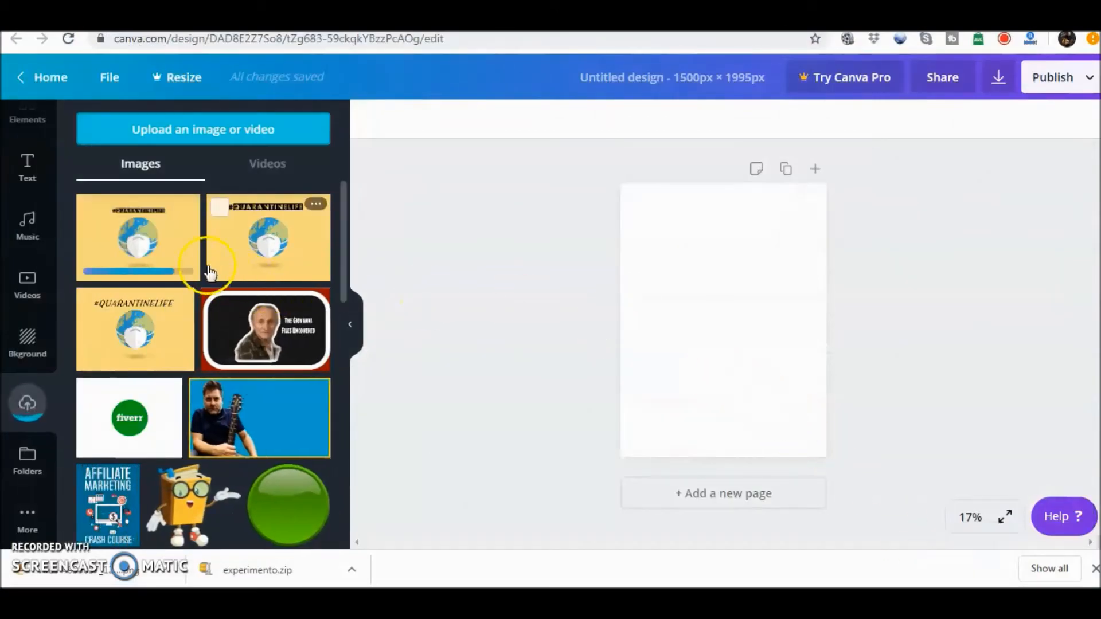
# Add the uploaded PLANET picture to the blank page and enlarge it on all sides to fill the whole page
pyautogui.click(101, 251)
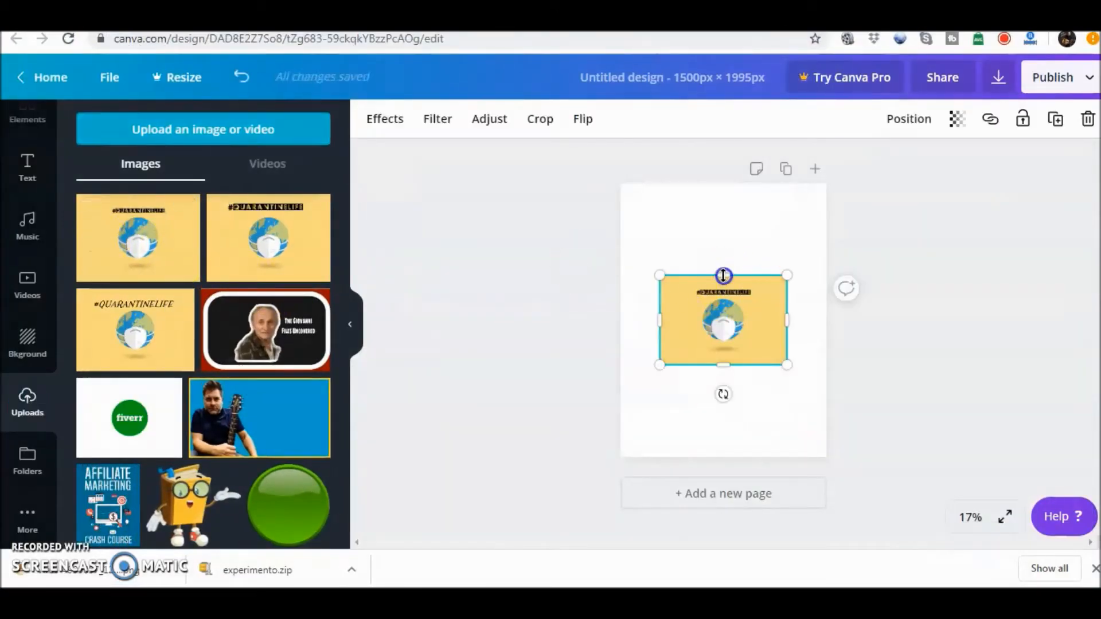
pyautogui.moveTo(723, 277); pyautogui.dragTo(723, 210)
pyautogui.moveTo(724, 366); pyautogui.dragTo(724, 437)
pyautogui.moveTo(660, 324); pyautogui.dragTo(637, 324)
pyautogui.moveTo(788, 325); pyautogui.dragTo(830, 329)
pyautogui.moveTo(732, 212); pyautogui.dragTo(733, 189)
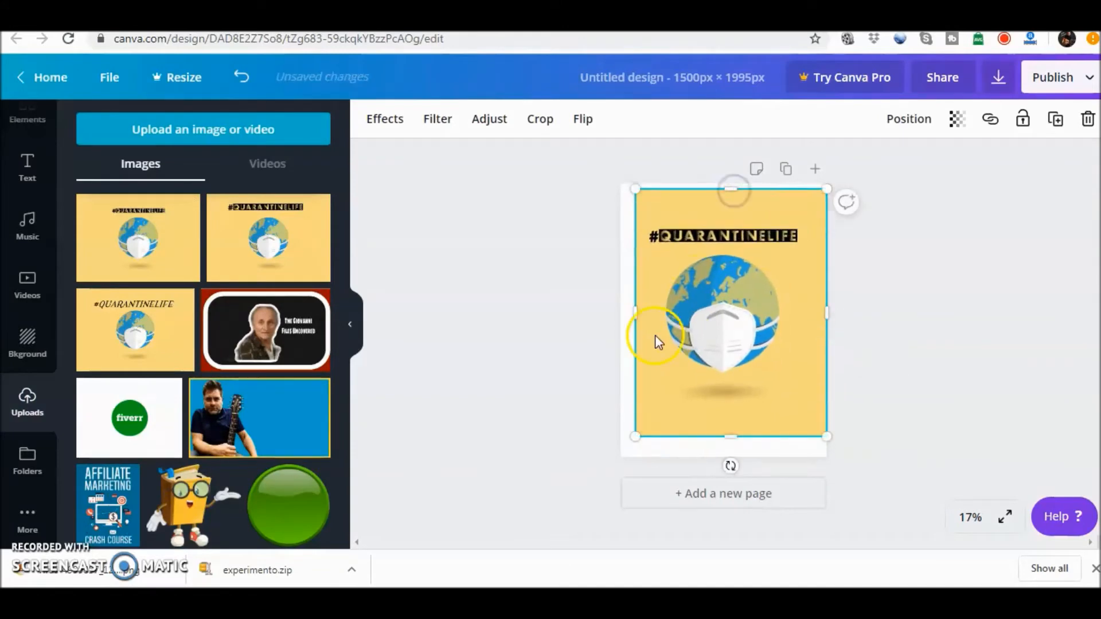
pyautogui.moveTo(639, 313); pyautogui.dragTo(627, 314)
pyautogui.moveTo(725, 192); pyautogui.dragTo(727, 188)
pyautogui.moveTo(735, 429); pyautogui.dragTo(728, 457)
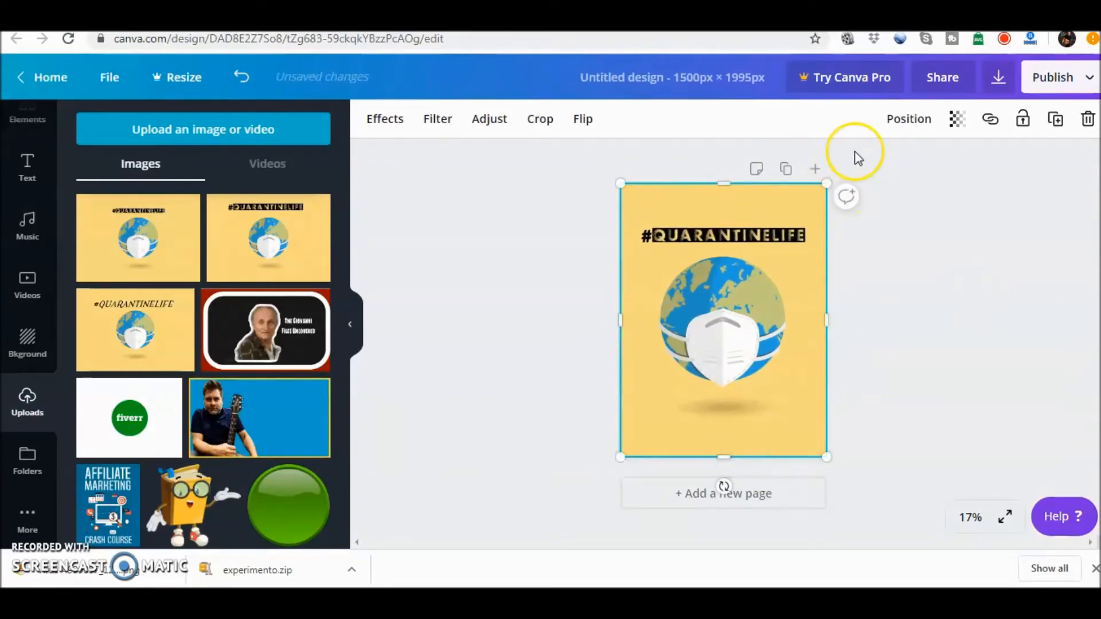
# Download the finished Canva design and upload the Untitled design file as the artwork on TeePublic's design upload page
pyautogui.click(998, 86)
pyautogui.click(983, 365)
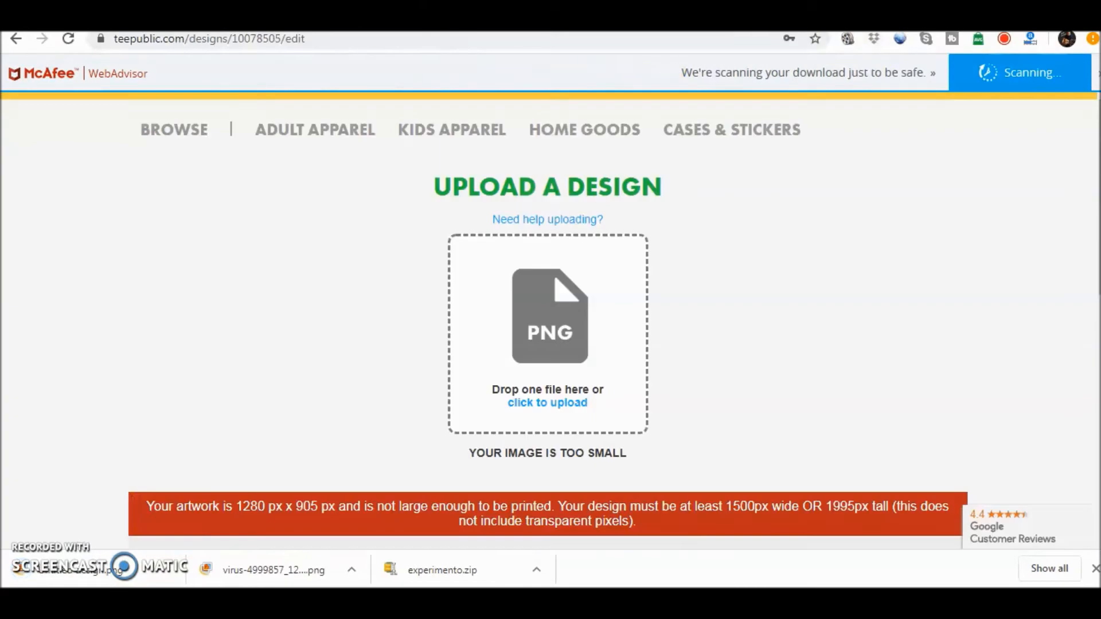
pyautogui.click(553, 344)
pyautogui.scroll(-15, 746, 275)
pyautogui.click(751, 301)
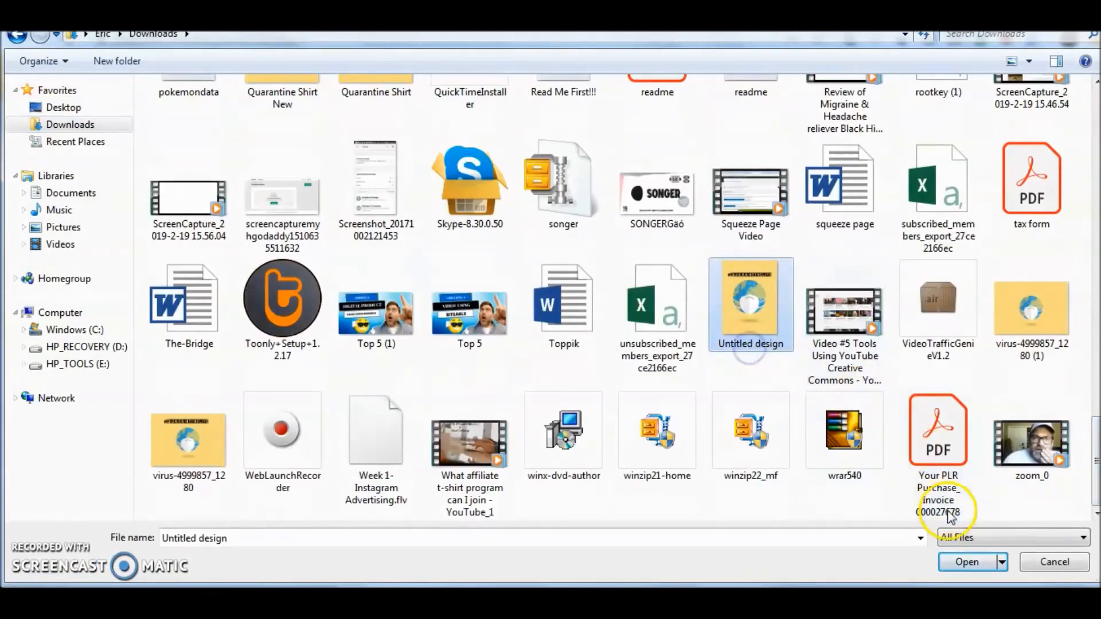
pyautogui.click(969, 564)
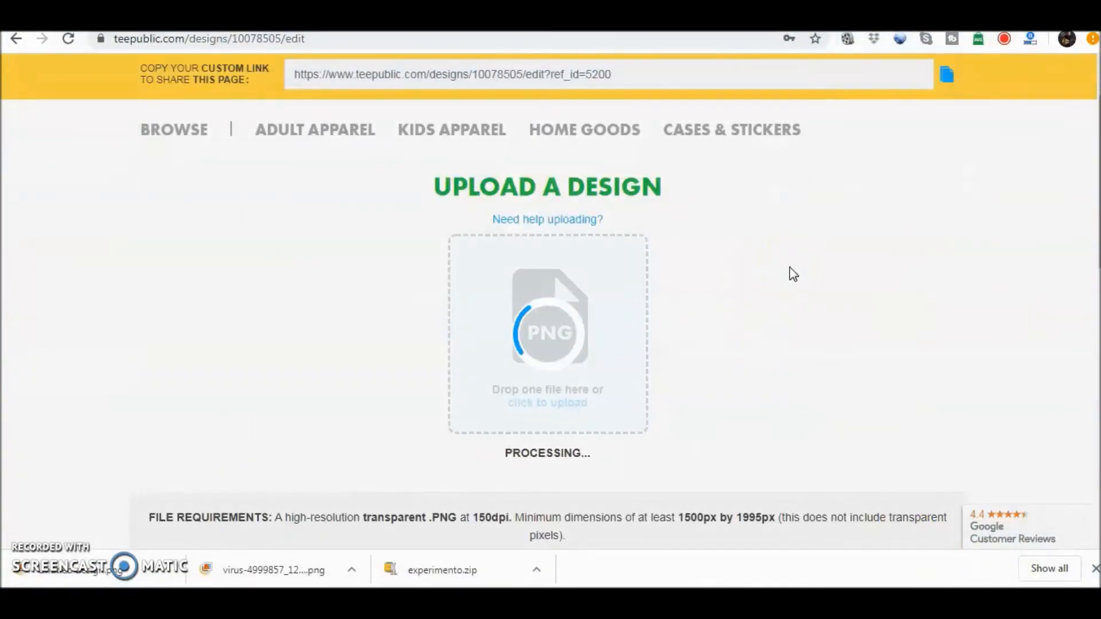
pyautogui.click(1095, 569)
# Give the design the title #QUARANTINELIFE and the description "Living life at home"
pyautogui.scroll(-2, 865, 403)
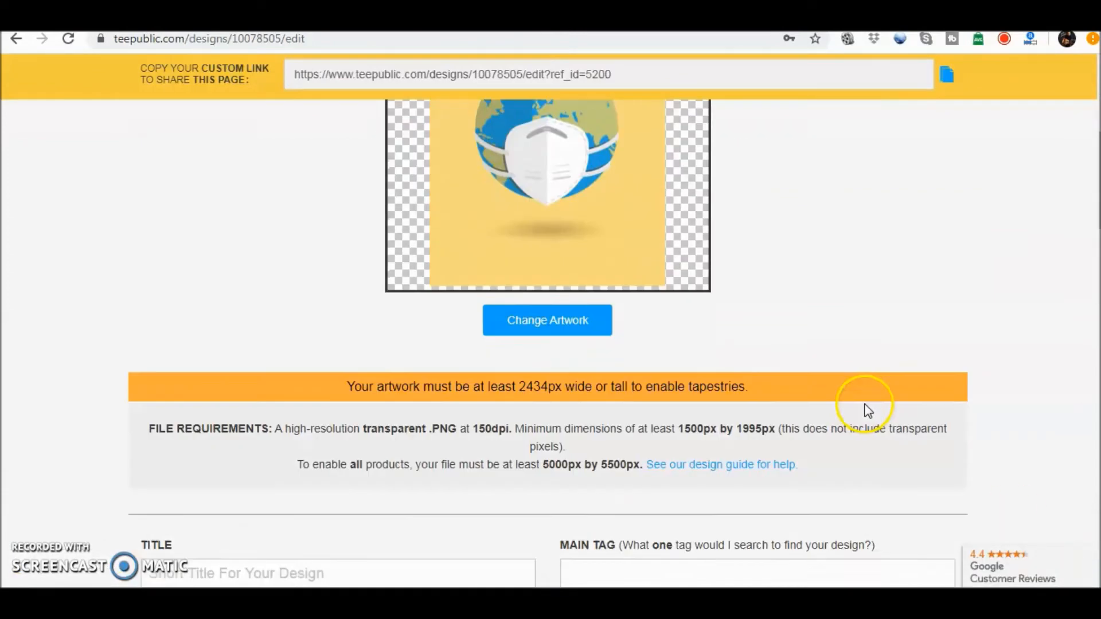
pyautogui.scroll(-5, 868, 410)
pyautogui.click(237, 477)
pyautogui.write('#QUARANTINELIFE')
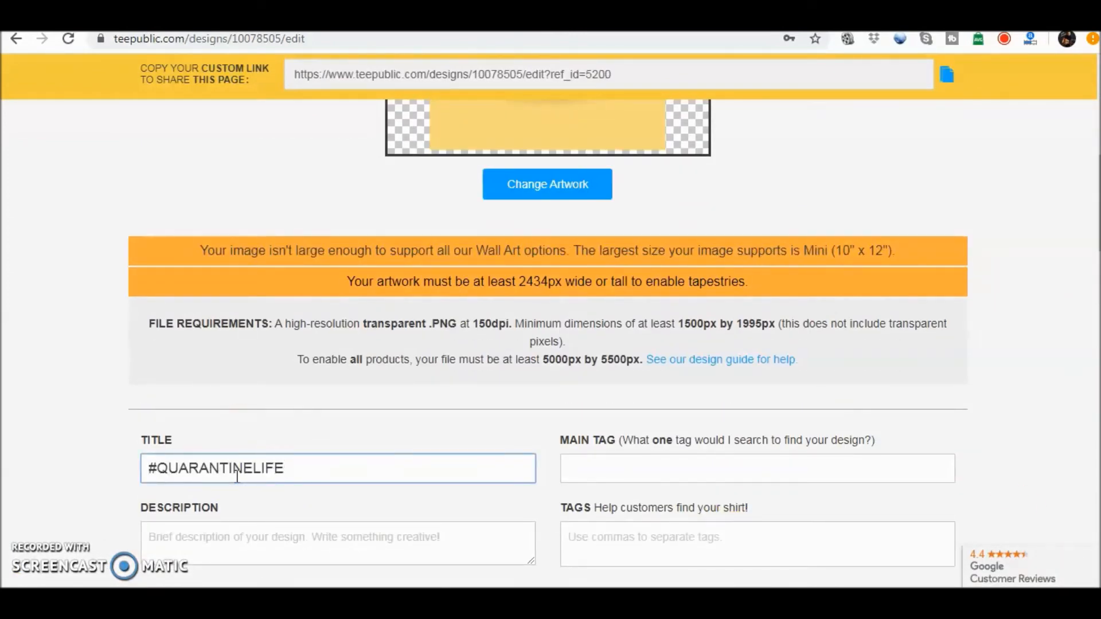
pyautogui.scroll(-4, 238, 477)
pyautogui.click(221, 296)
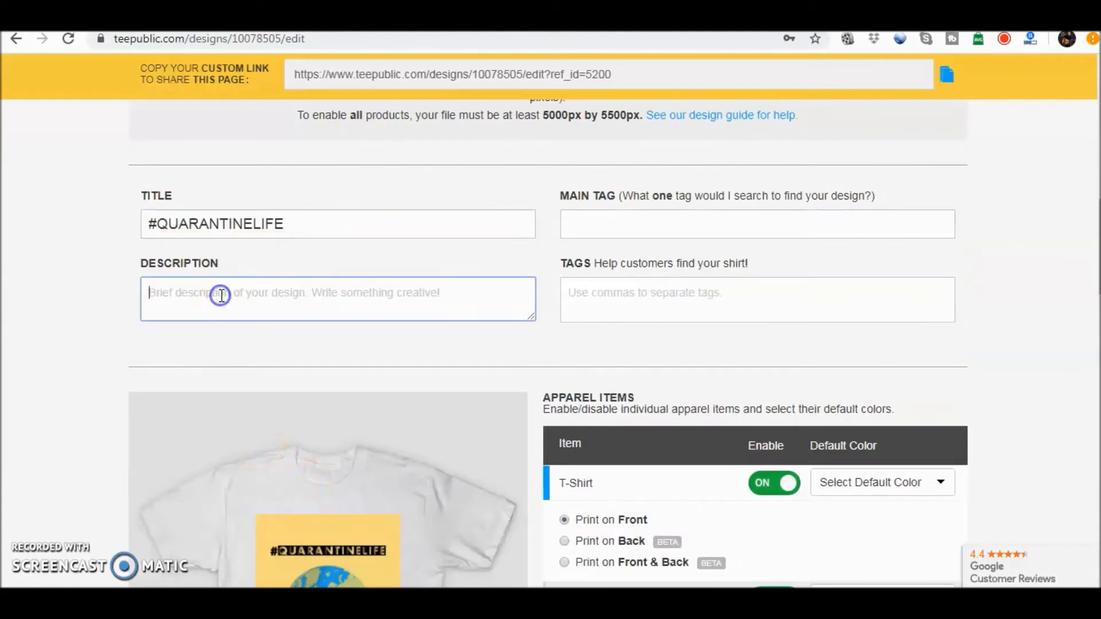
pyautogui.write('Li')
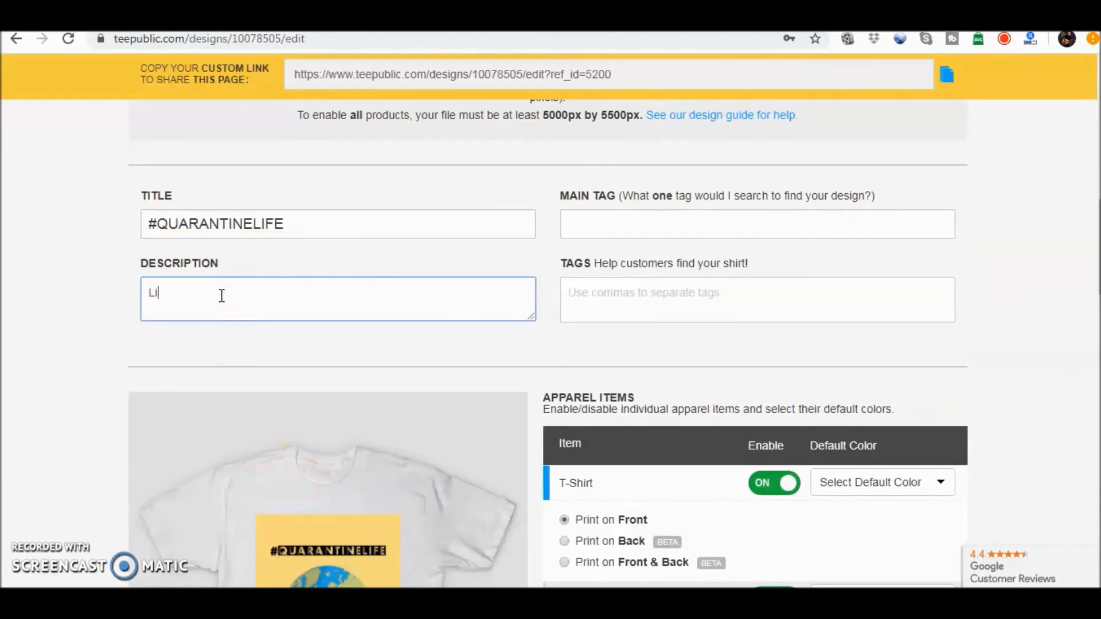
pyautogui.write('ving life at home')
# Set the main tag to "quarantine 2020" and add the tag "quarantined"
pyautogui.click(603, 225)
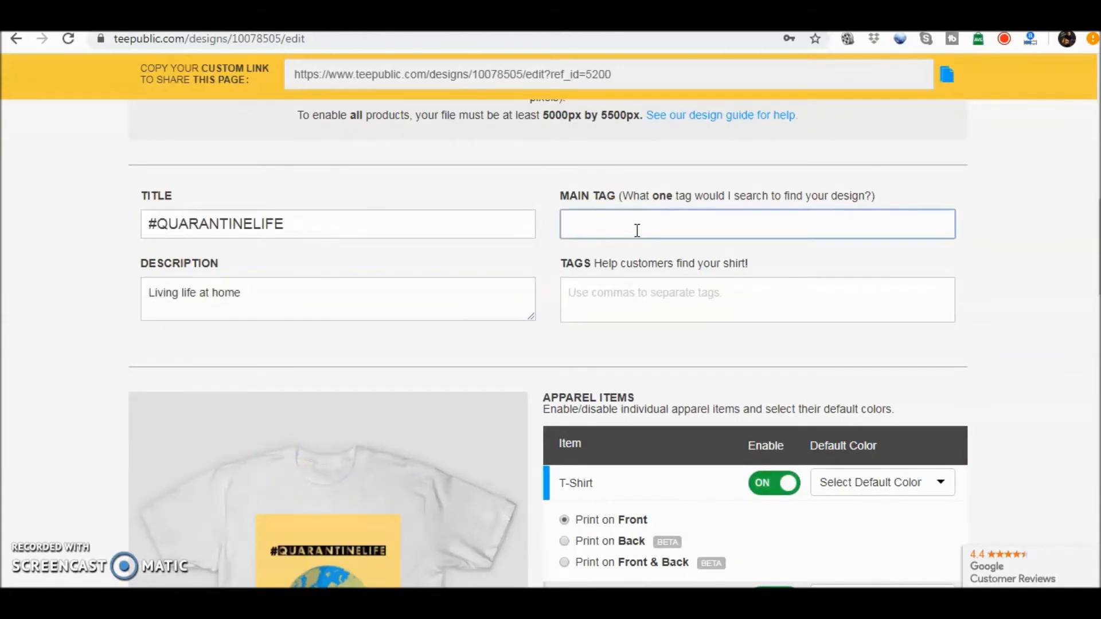
pyautogui.write('quarantine')
pyautogui.click(648, 305)
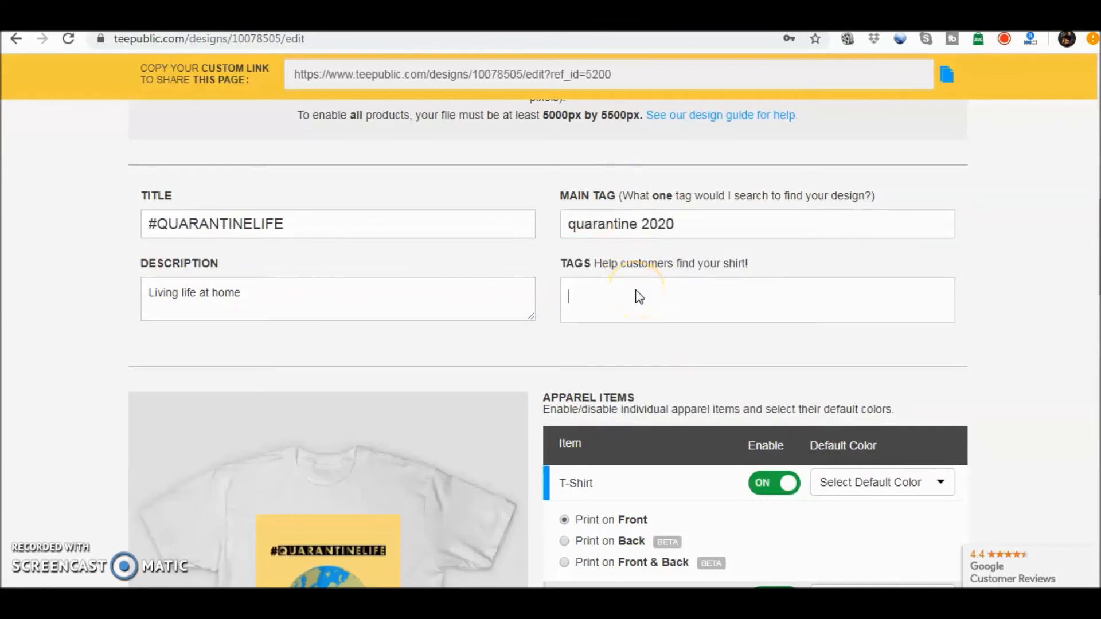
pyautogui.write('quarantin')
pyautogui.click(637, 351)
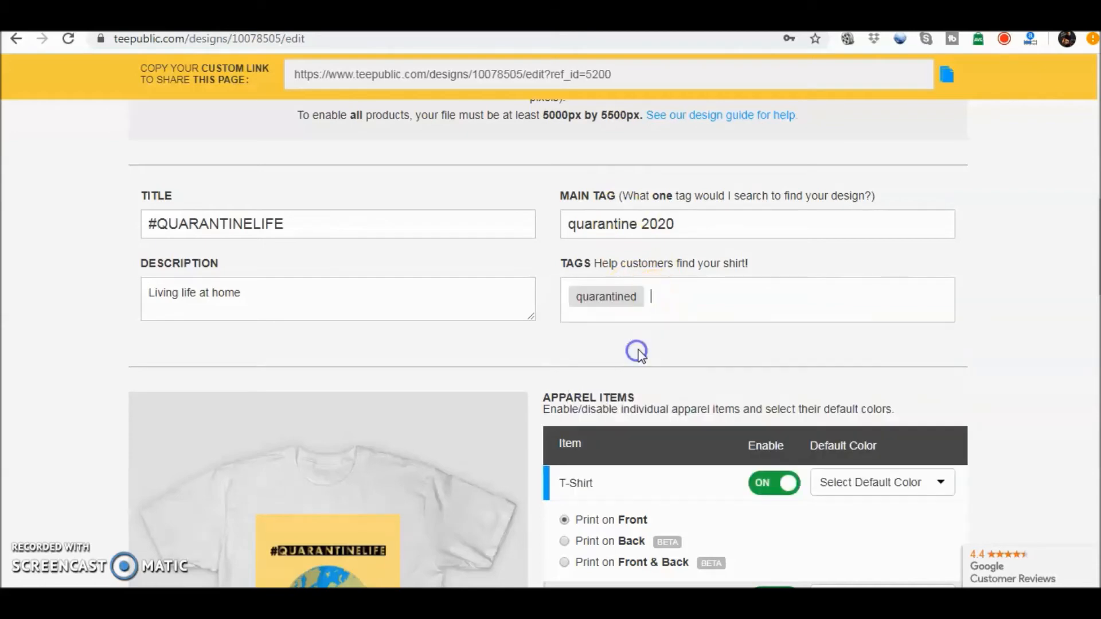
# Set the T-shirt's default color to White in the apparel items
pyautogui.scroll(-5, 975, 322)
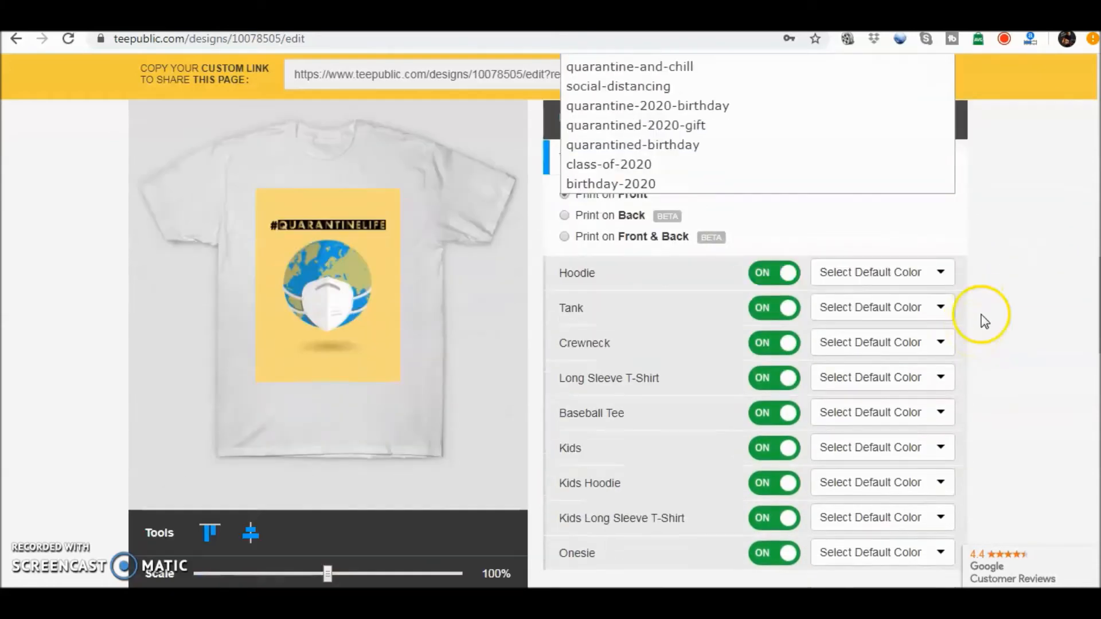
pyautogui.click(1001, 270)
pyautogui.click(939, 163)
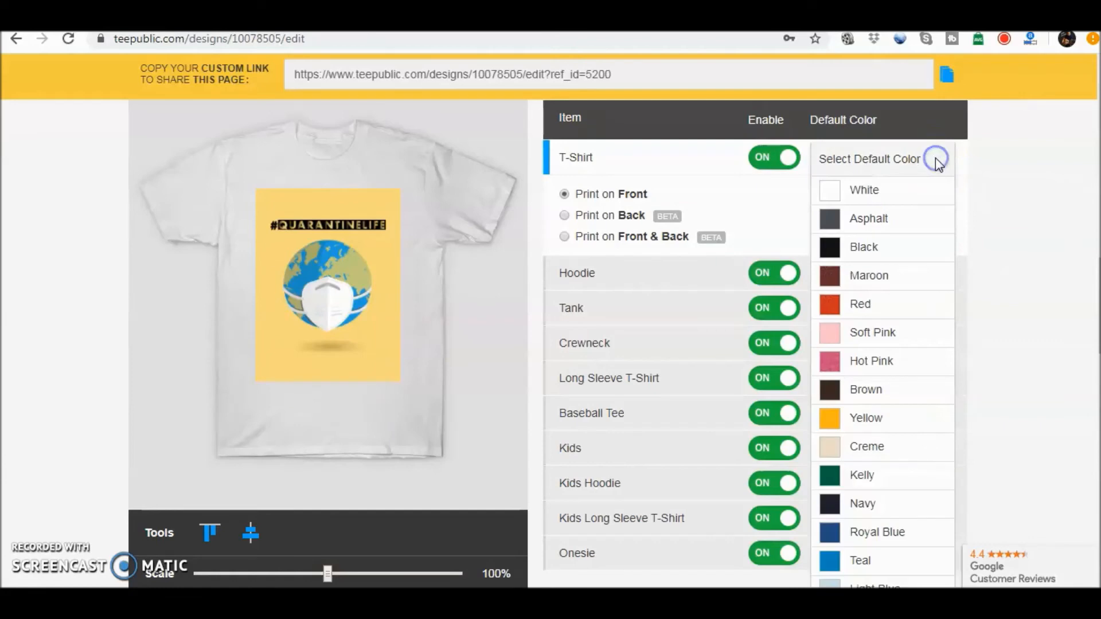
pyautogui.click(903, 195)
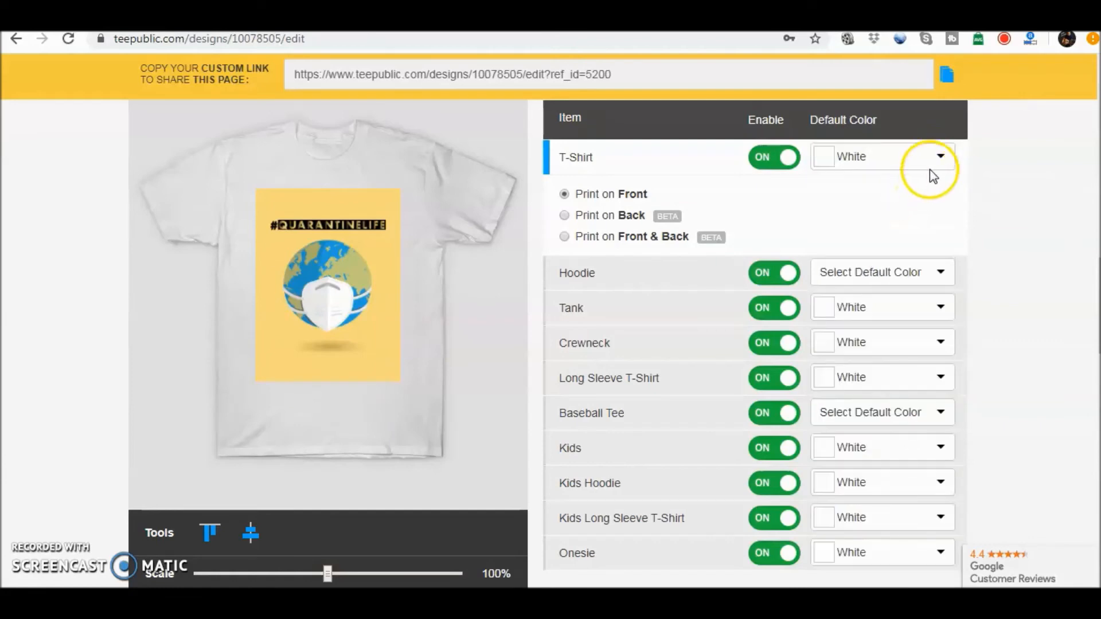
# Try Asphalt as the T-shirt's default color and set it back to White
pyautogui.click(930, 169)
pyautogui.click(909, 227)
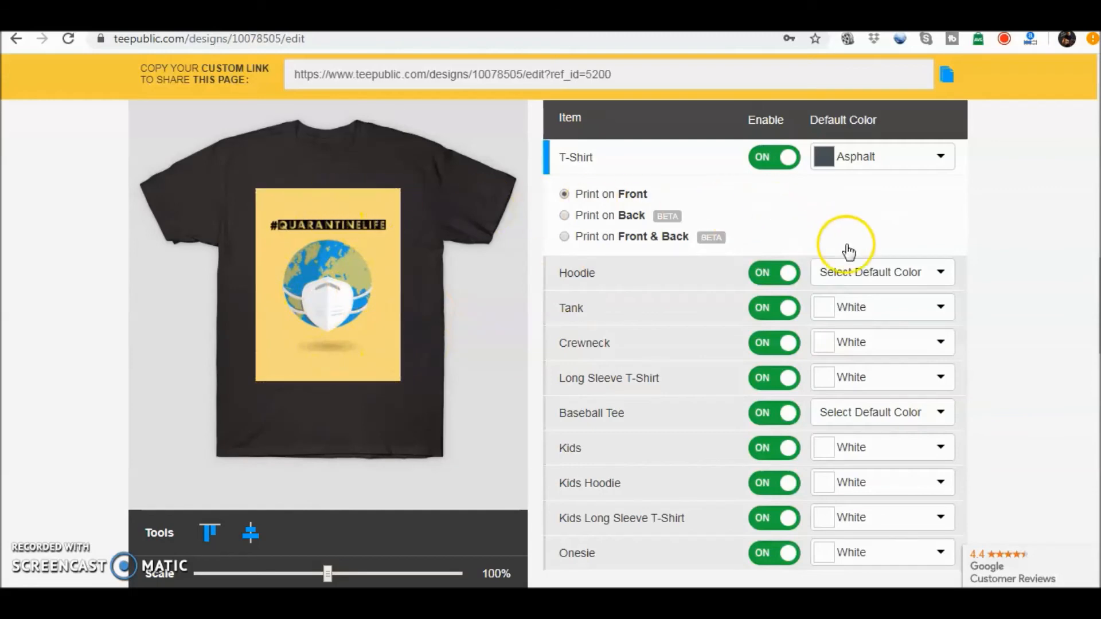
pyautogui.click(939, 158)
pyautogui.click(877, 207)
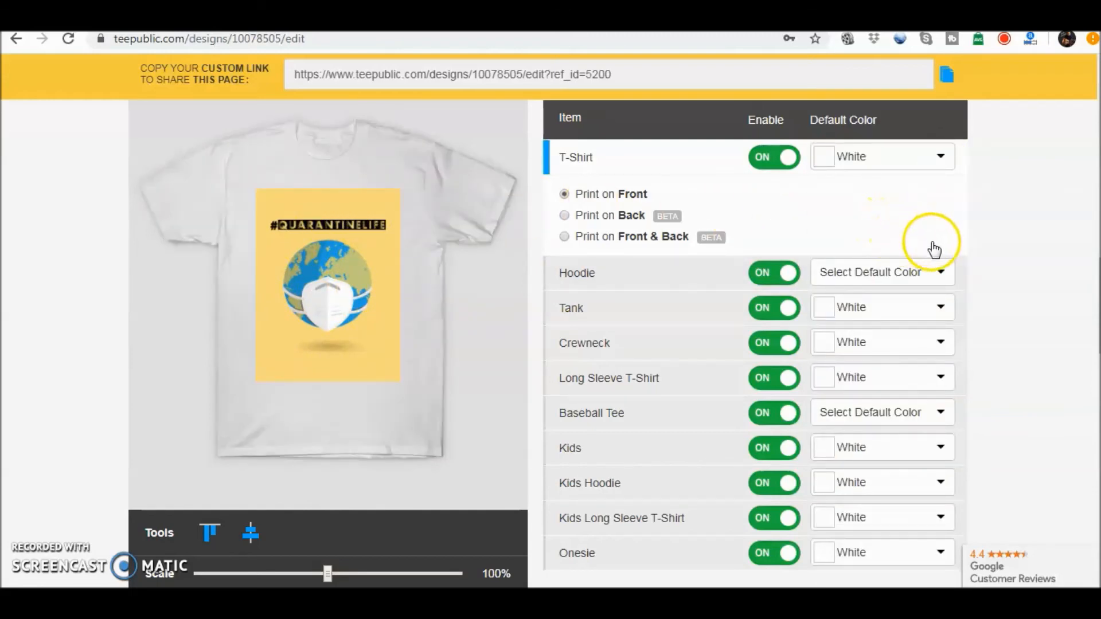
pyautogui.scroll(-3, 997, 294)
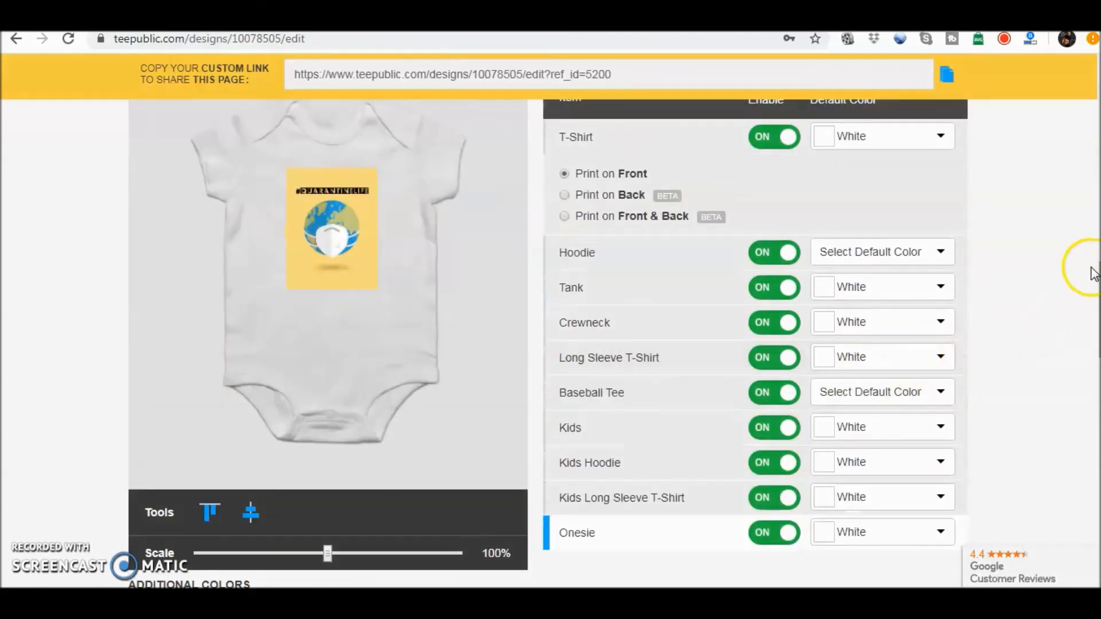
pyautogui.scroll(2, 782, 279)
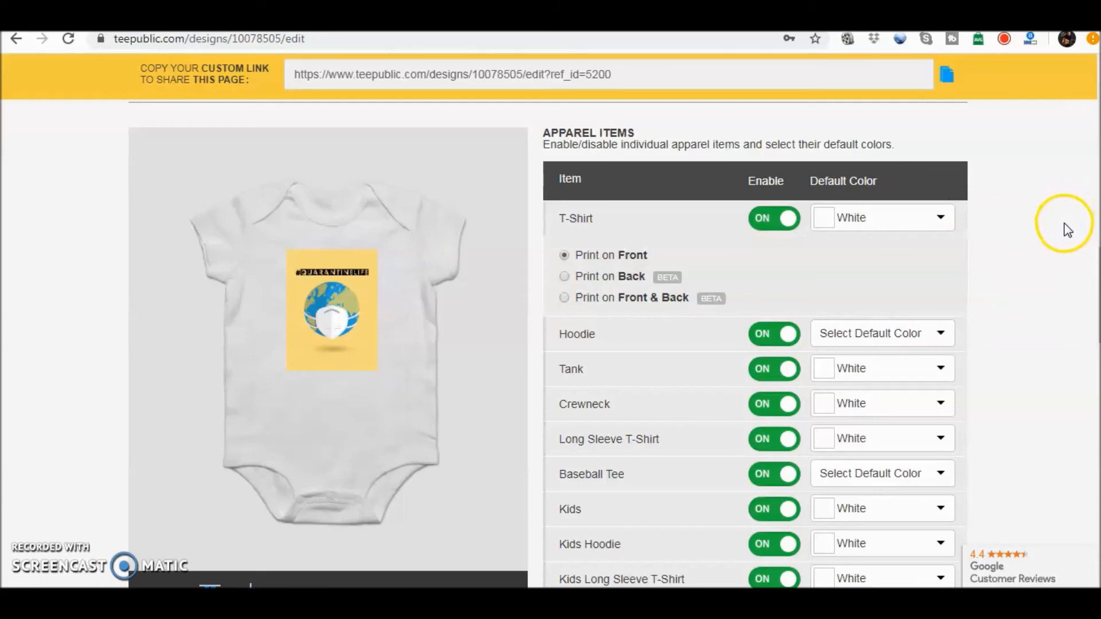
pyautogui.scroll(-15, 1052, 308)
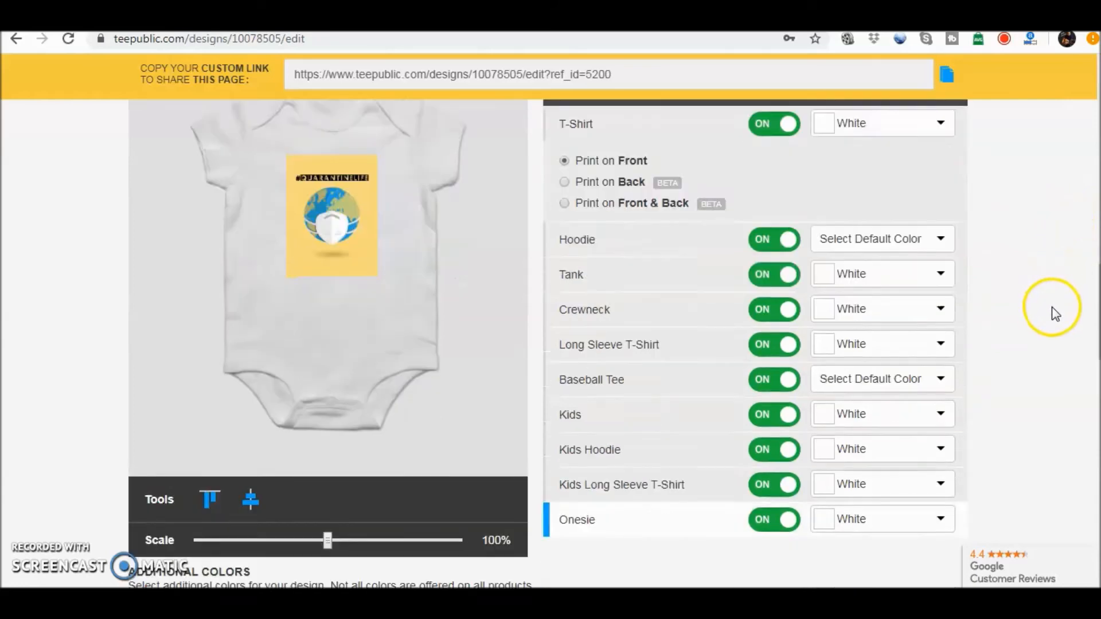